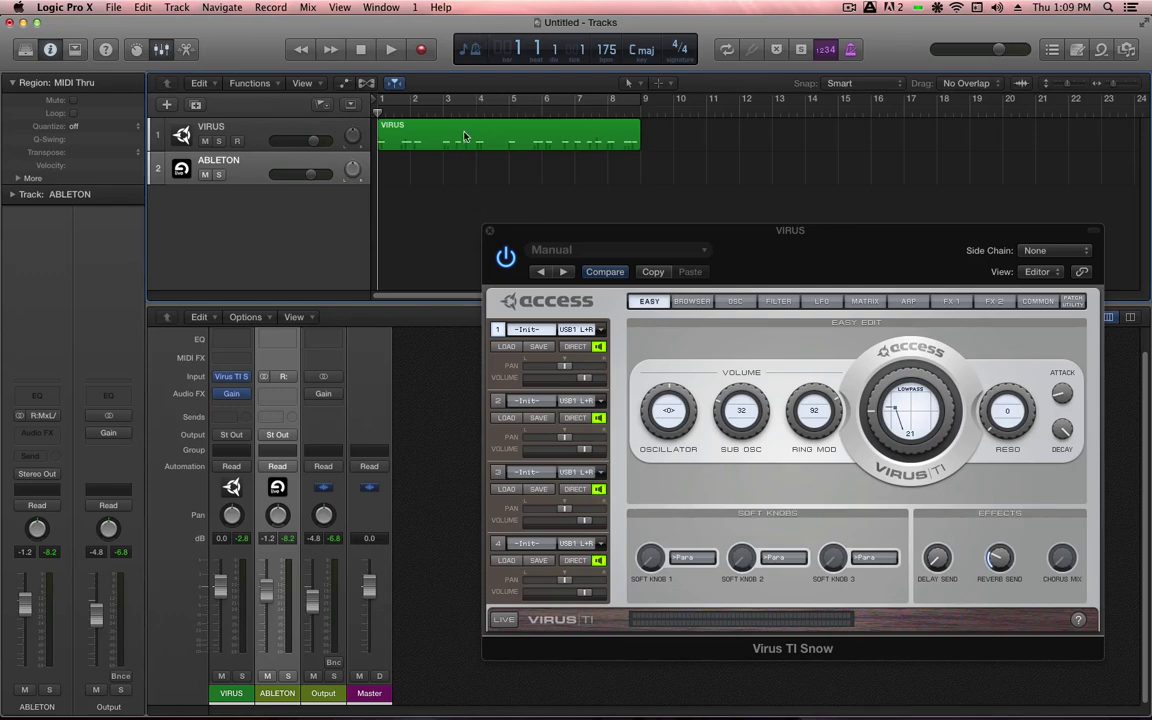
Step: Bring up the Virus TI oscillator page and shift the plugin window up and left
click(735, 301)
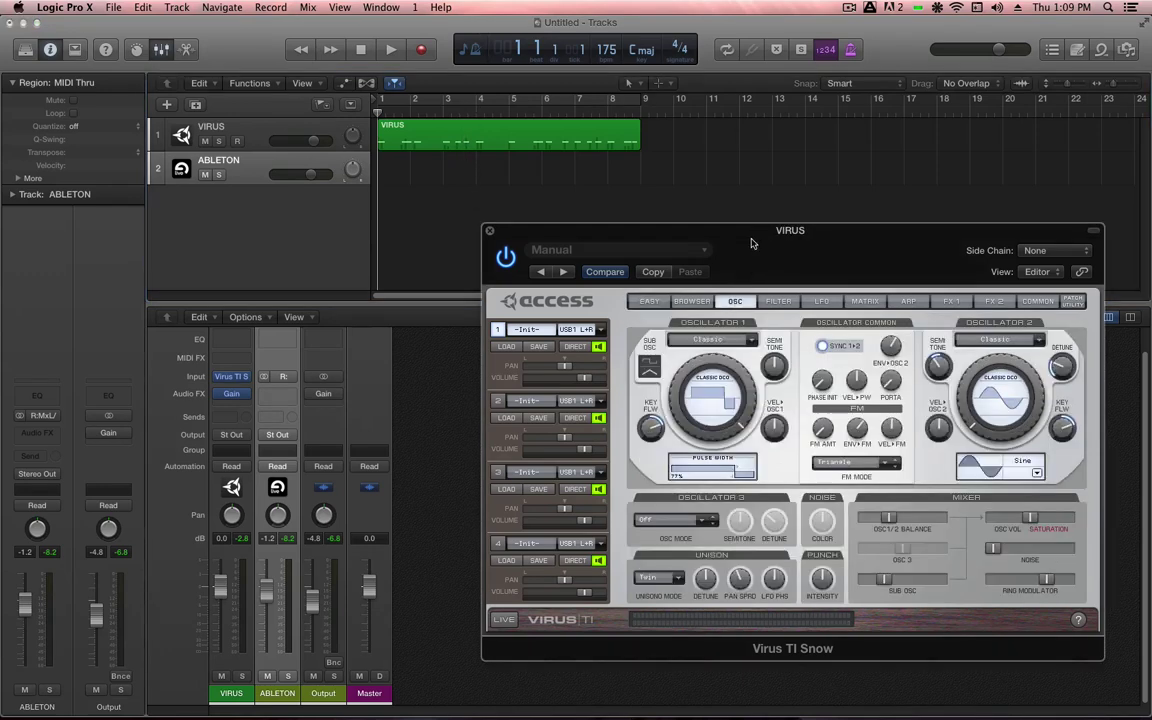
drag(752, 243, 660, 180)
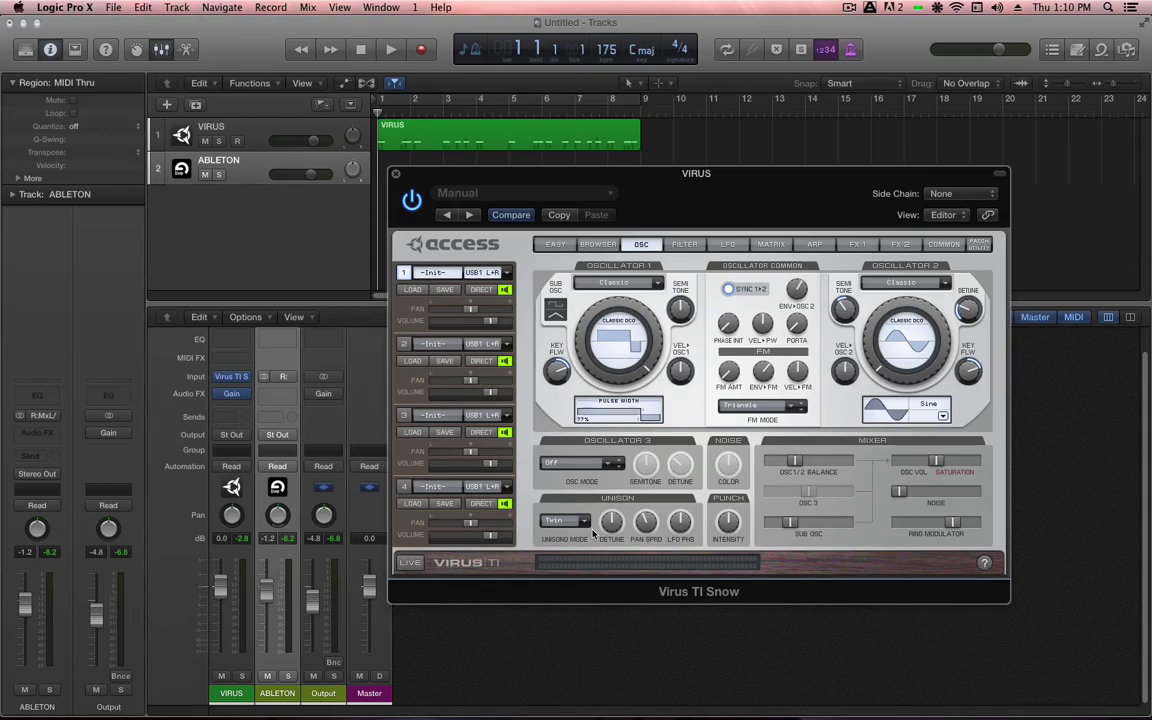
mouse_move(583, 523)
Step: Switch the Virus TI Unison Mode from Twin to Off, then select the VIRUS region
click(585, 525)
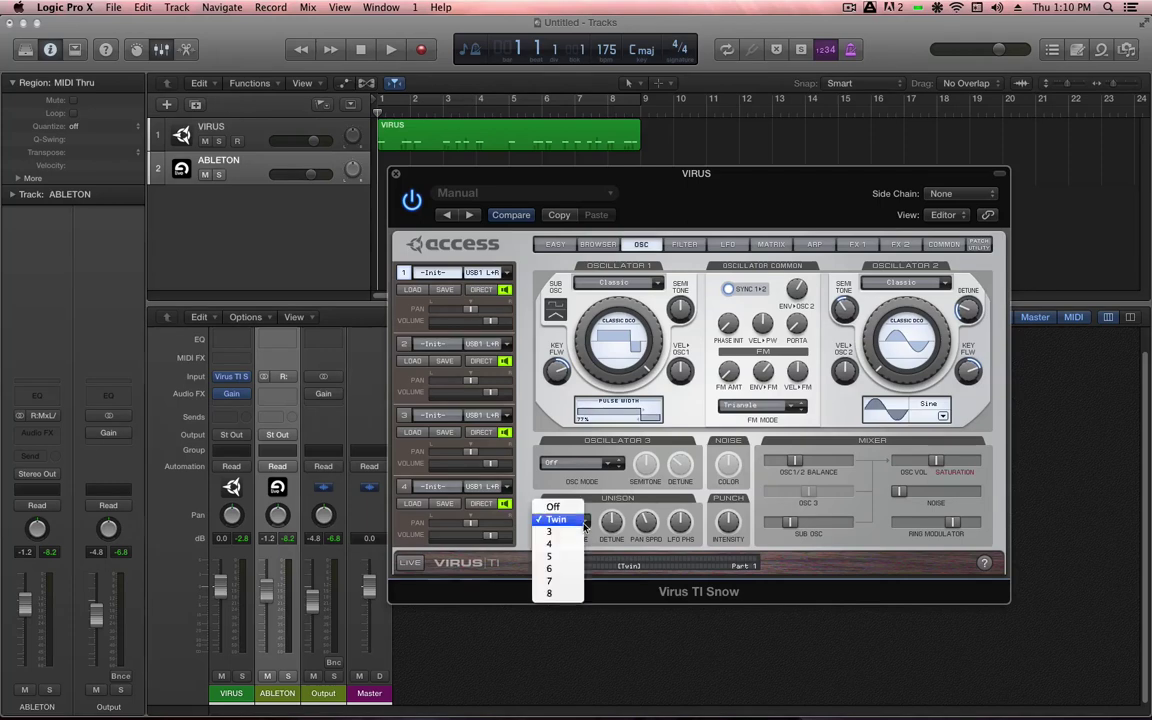
click(593, 510)
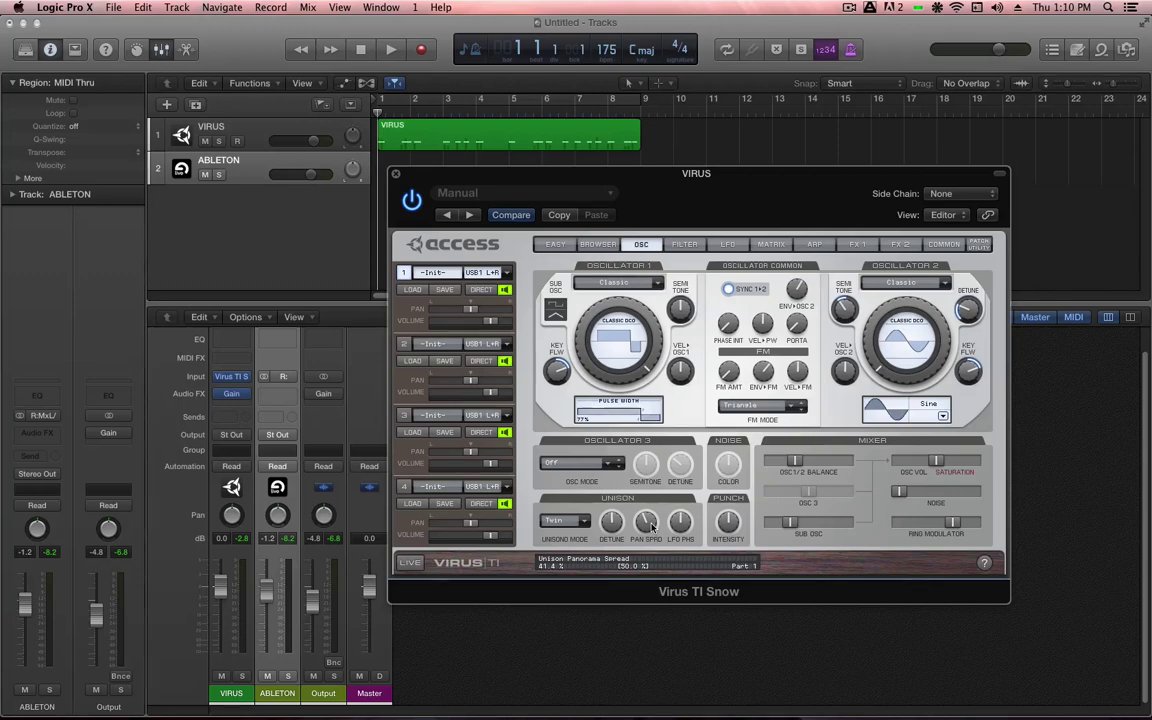
click(579, 527)
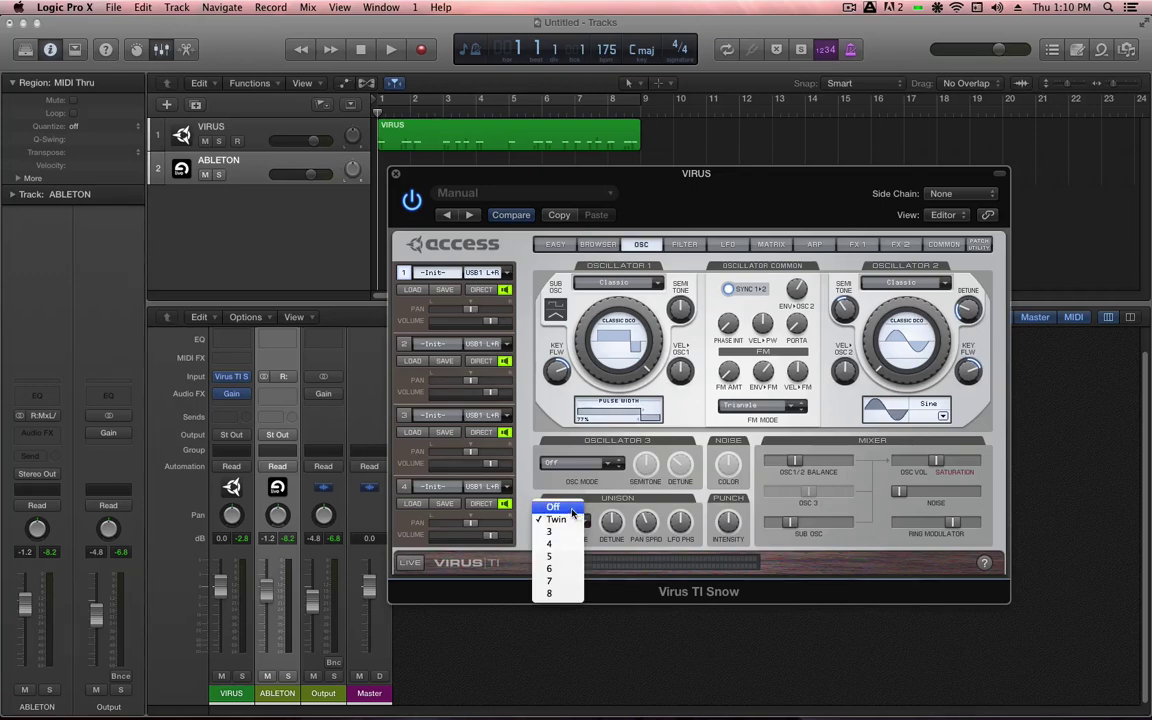
click(570, 508)
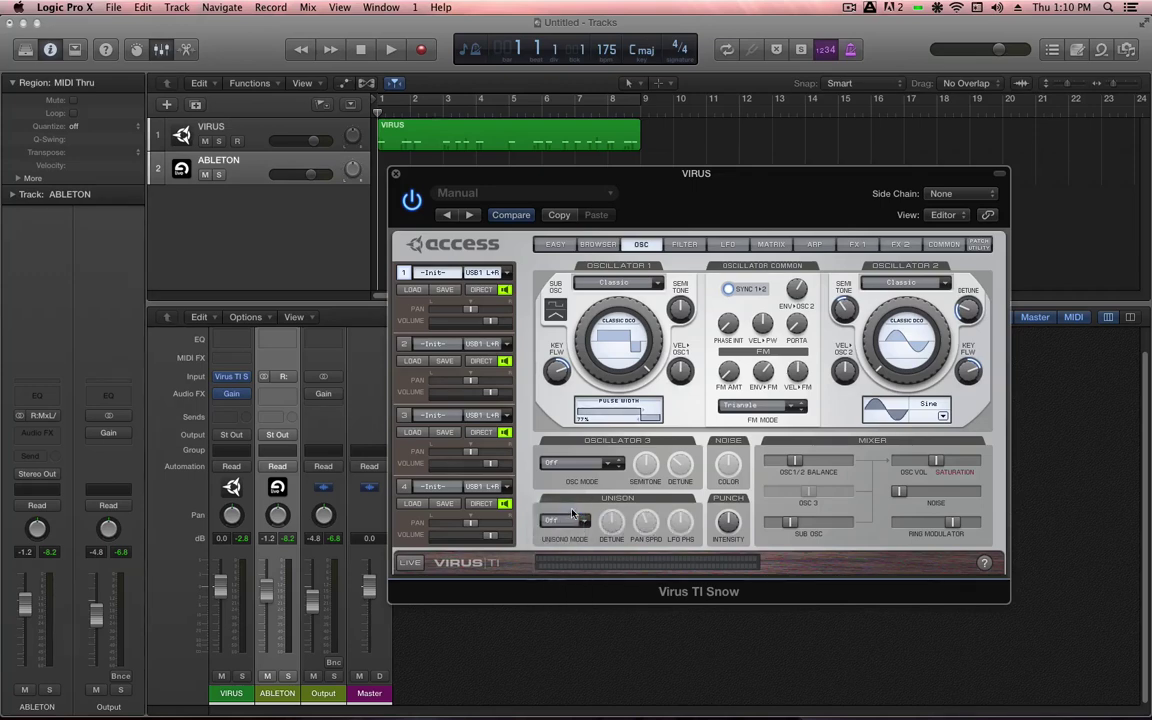
click(652, 24)
click(590, 130)
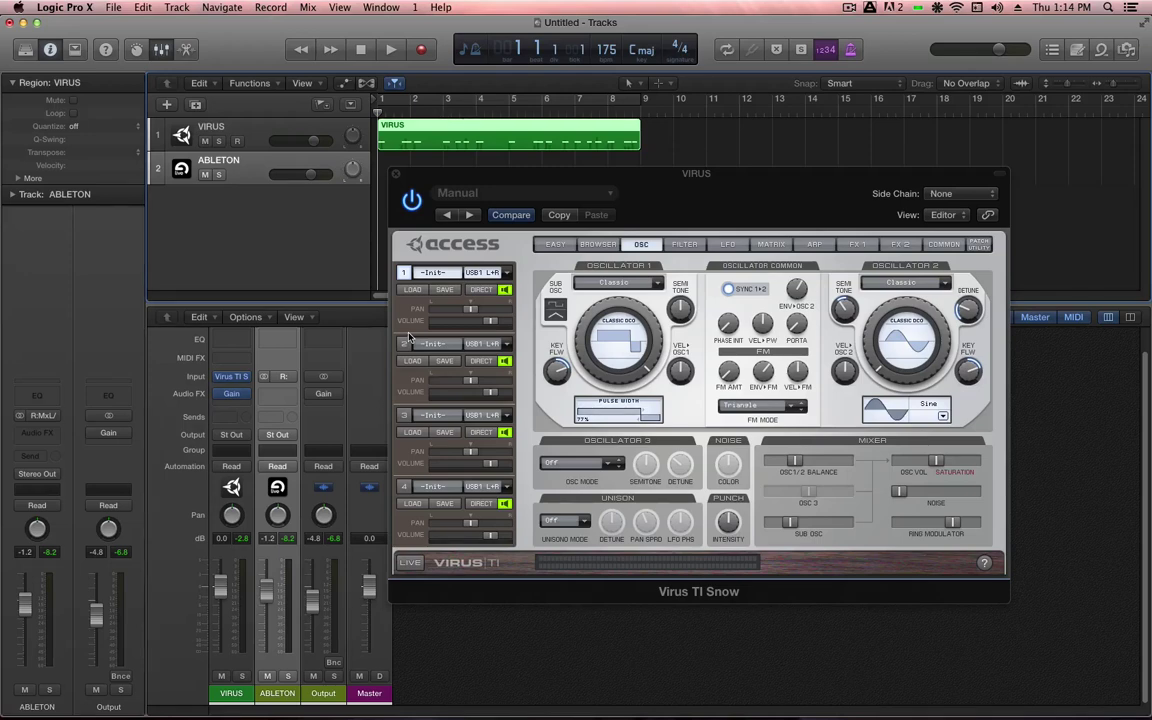
Step: Play the VIRUS region, set a cycle range over bars 1–9 from it, and stop
key(0)
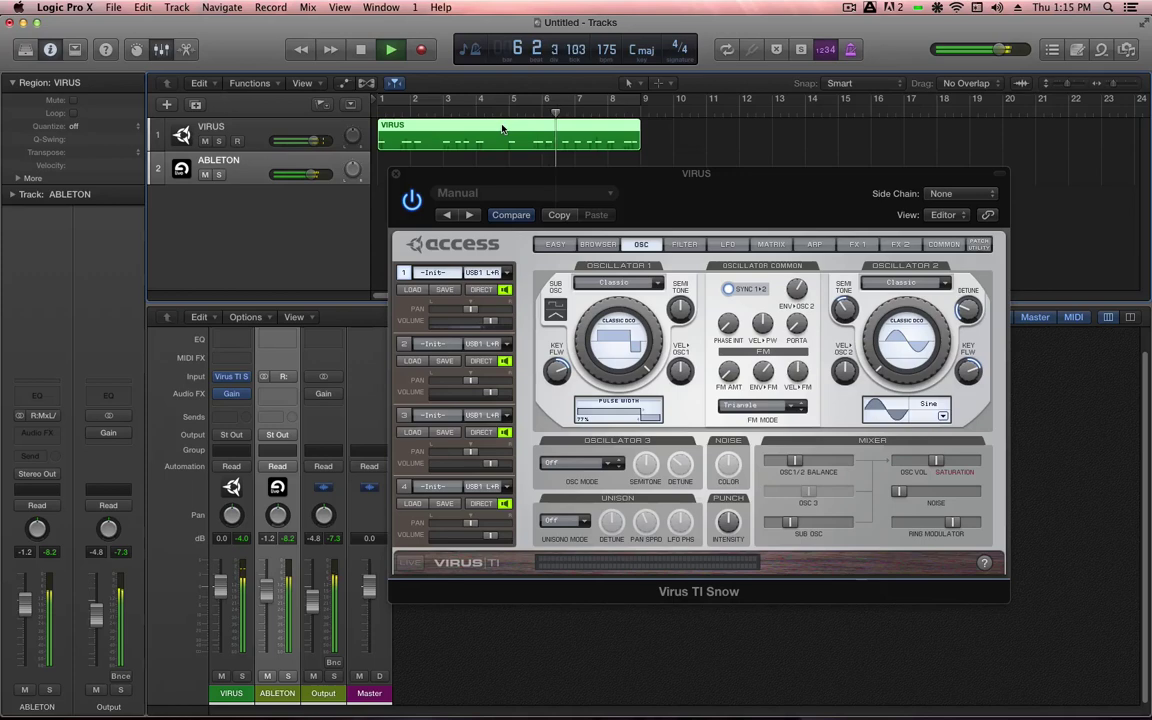
key(u)
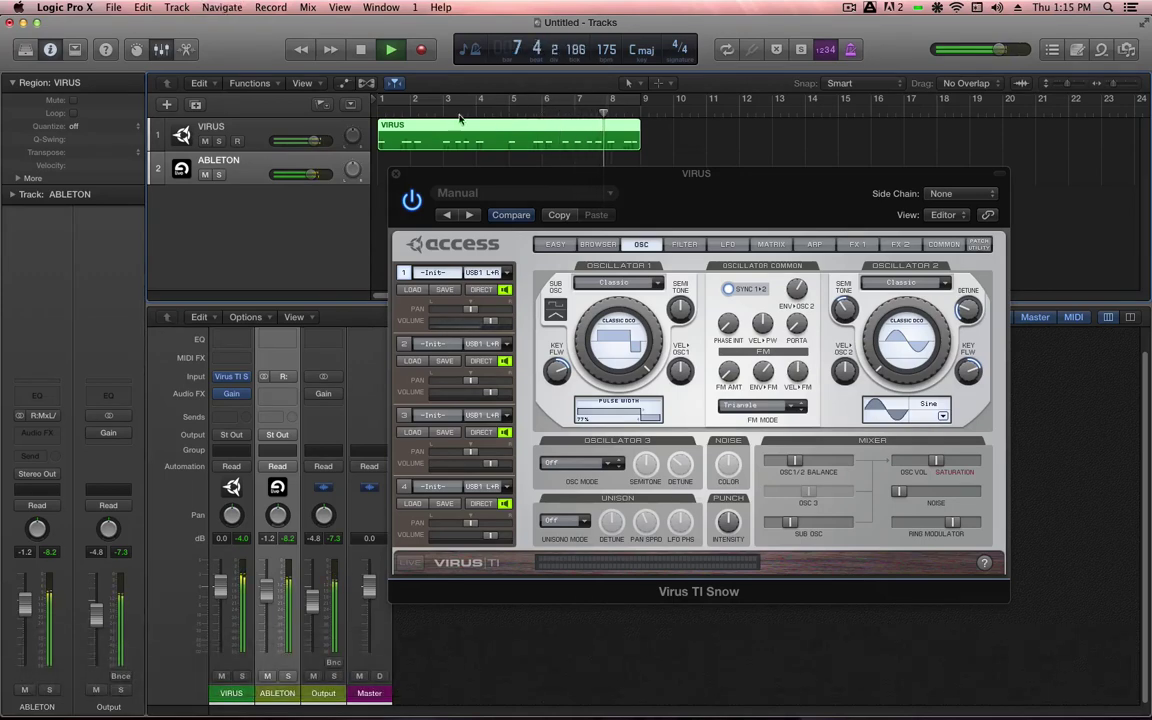
key(c)
key(space)
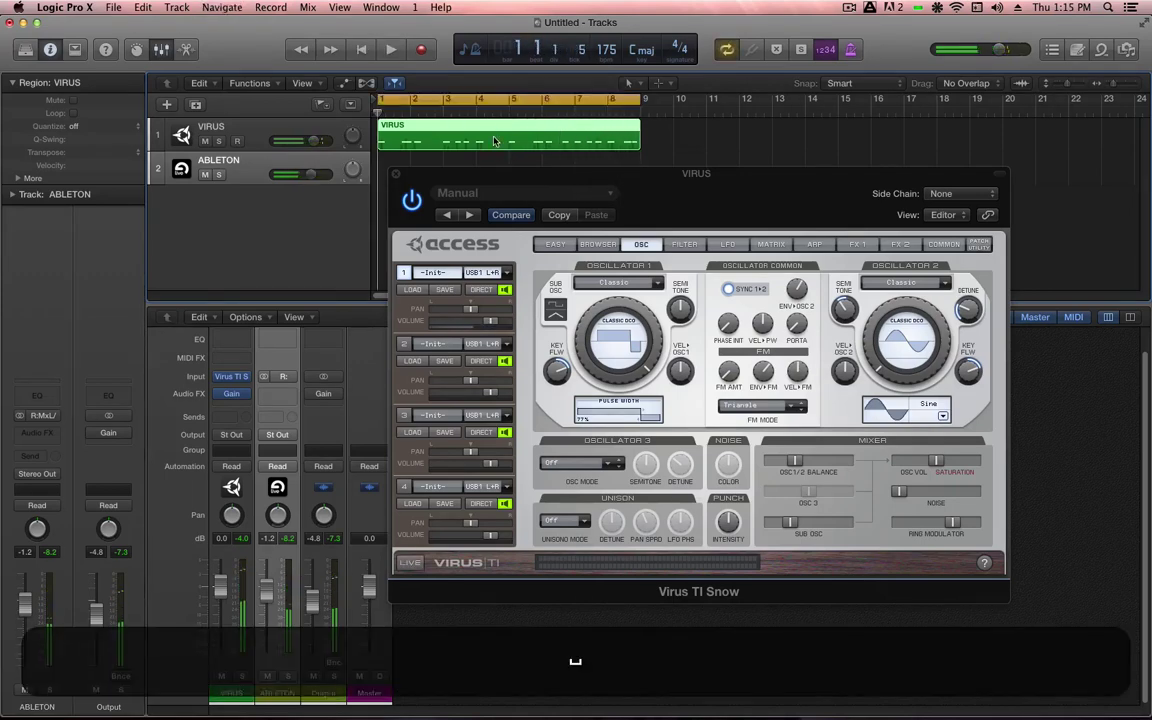
Step: Return Unison Mode to Twin with Unison Detune and Pan Spread turned down to 0
drag(553, 515, 565, 526)
click(565, 522)
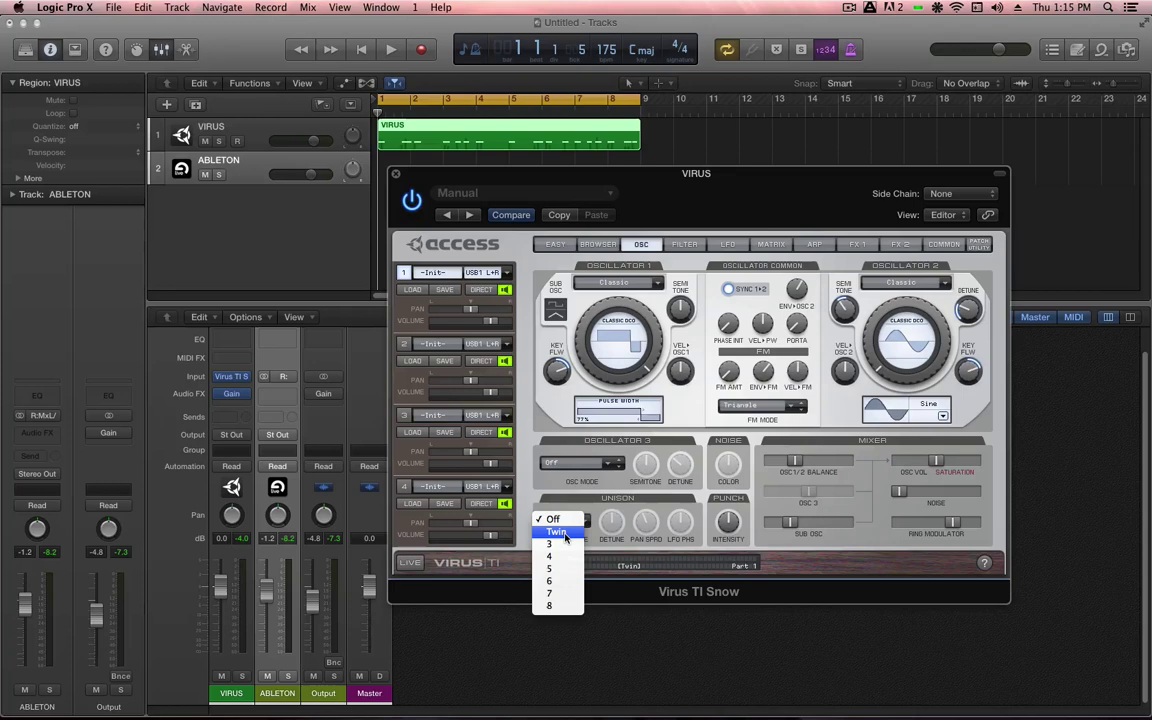
click(562, 532)
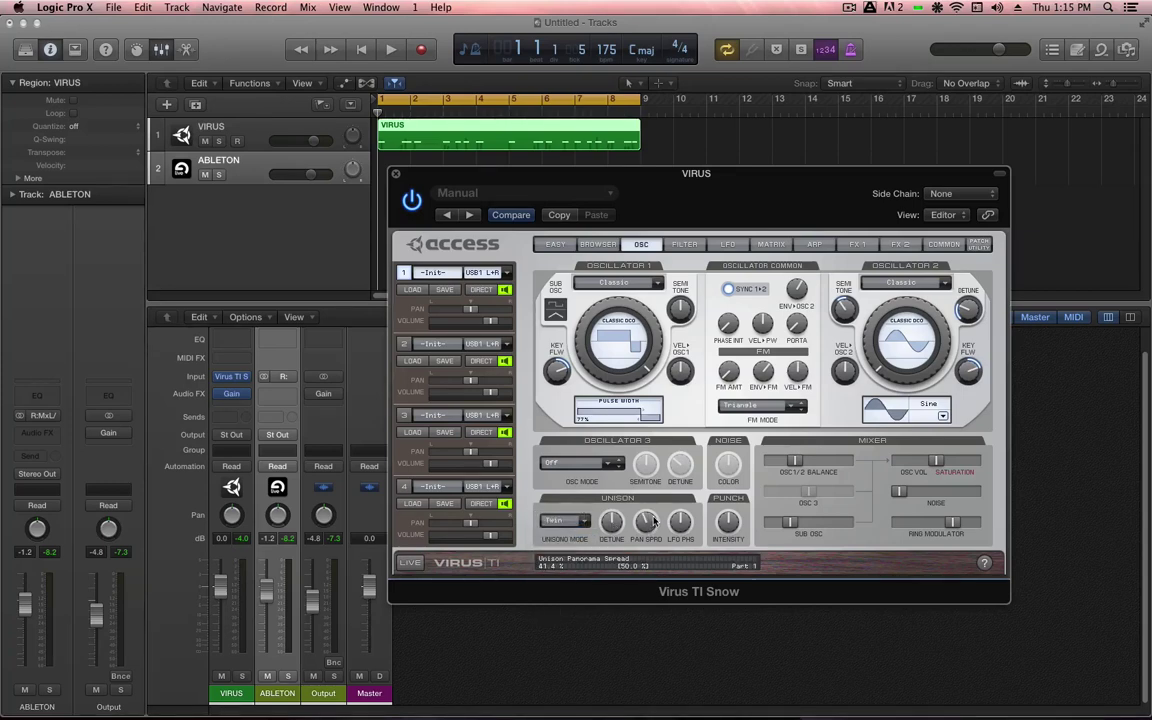
scroll(648, 519, up, 3)
scroll(648, 522, down, 1)
alt+click(613, 527)
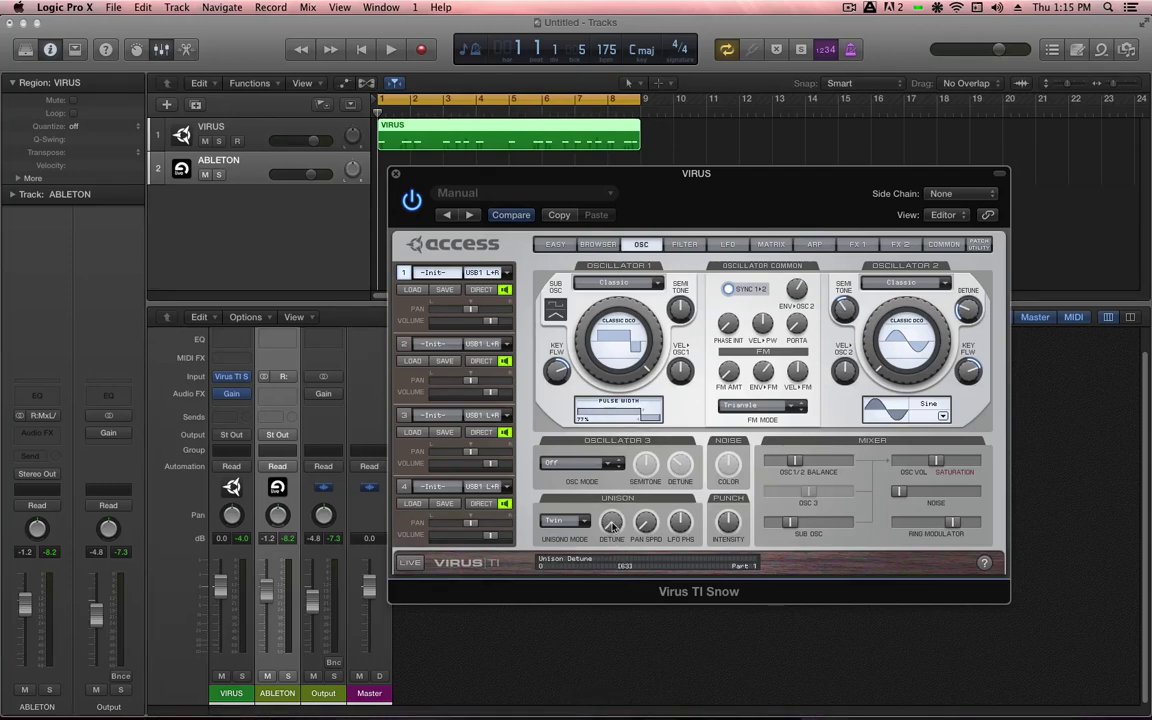
Step: Solo the VIRUS track and play it briefly before stopping
click(221, 142)
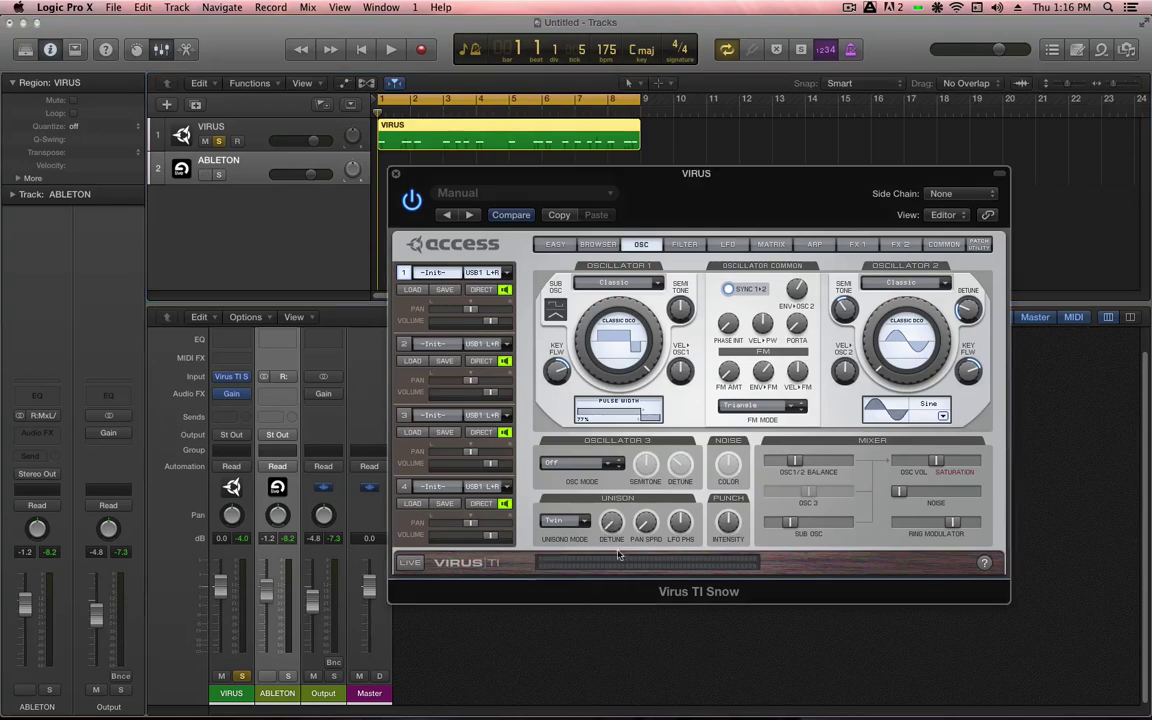
key(space)
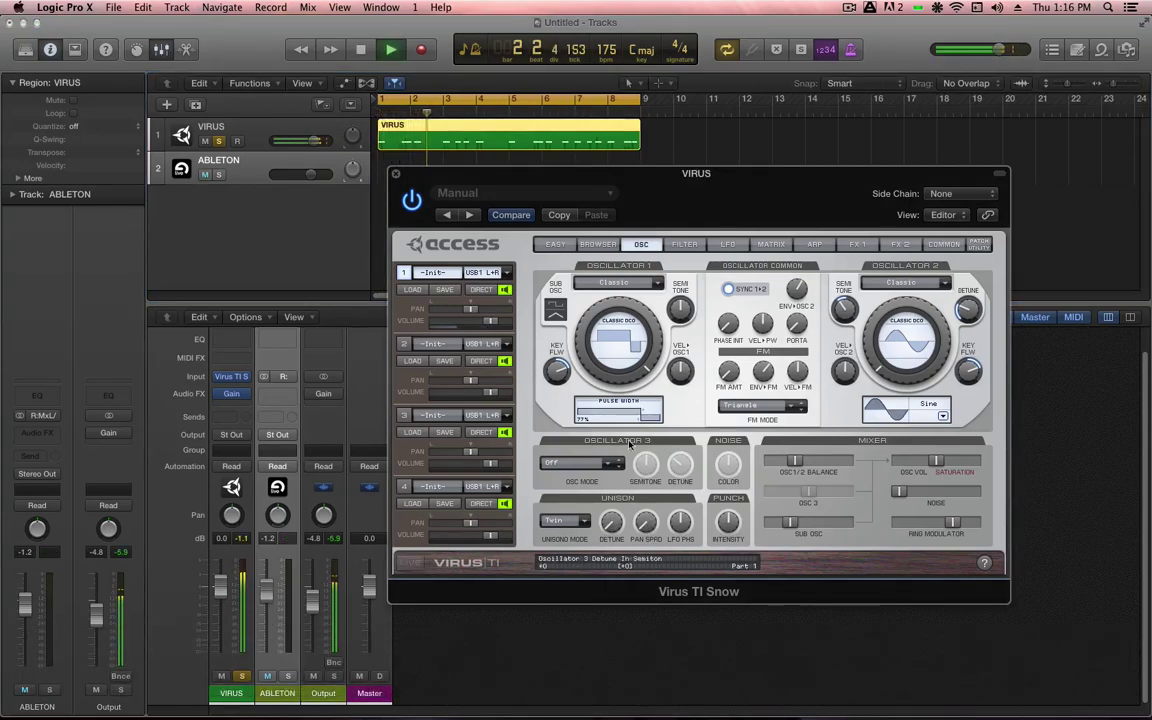
key(space)
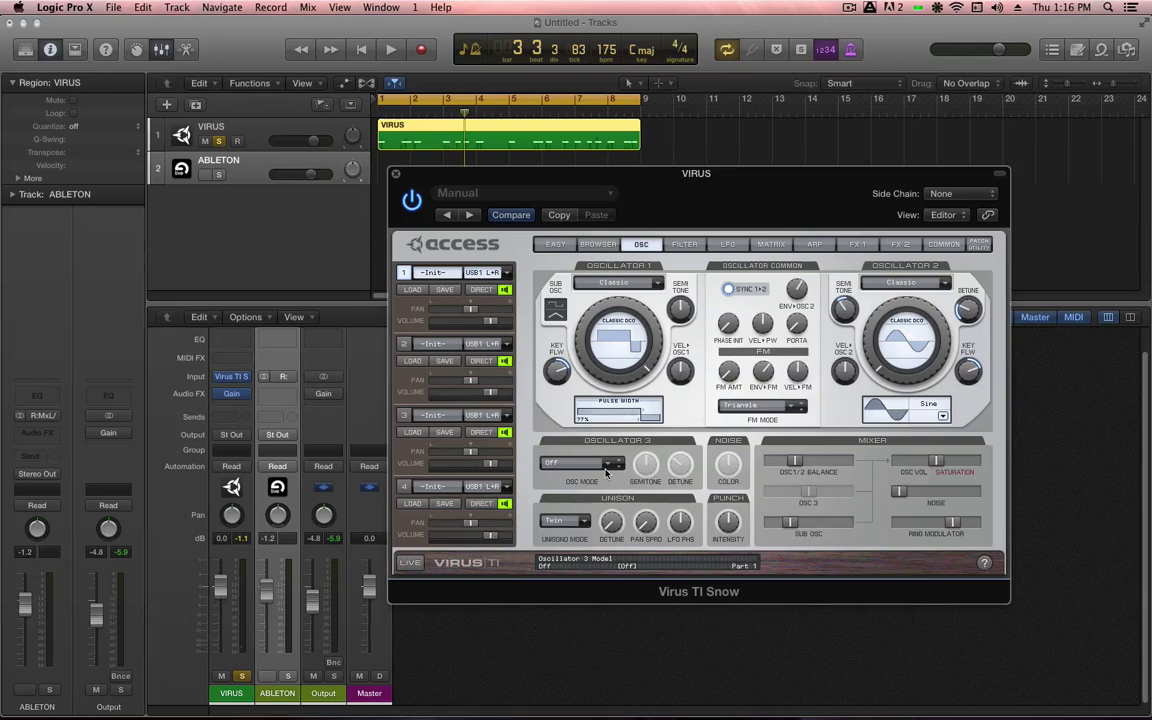
Step: Raise Unison Pan Spread to about 44.5% with ABLETON muted, and play from the beginning
key(ctrl+m)
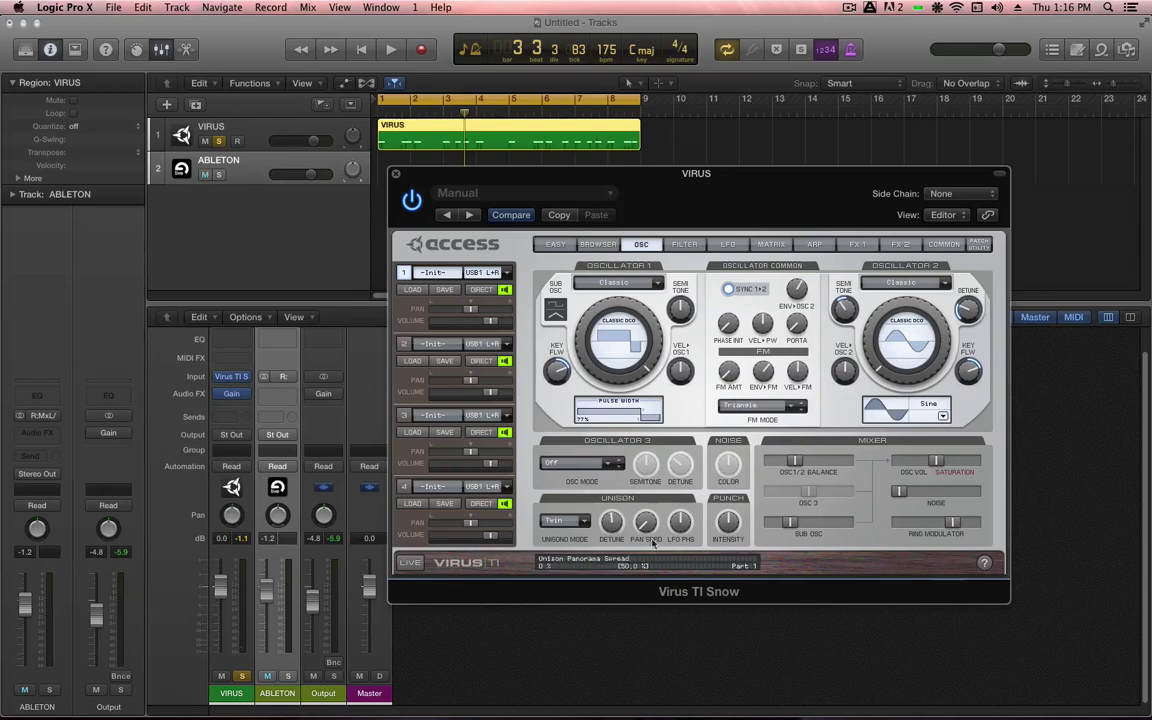
key(ctrl+m)
drag(648, 505, 648, 466)
key(ctrl+m)
key(ctrl+m)
key(0)
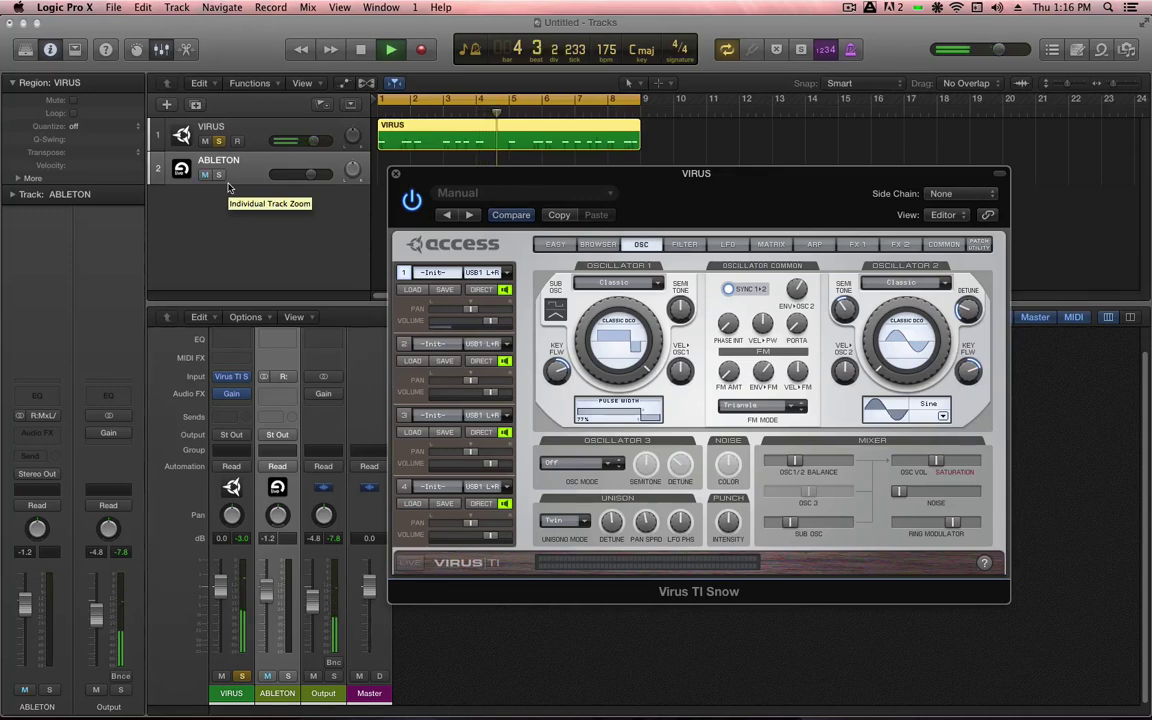
Step: Mute then solo the ABLETON track alongside VIRUS, and stop playback at bar 1
click(205, 175)
click(219, 175)
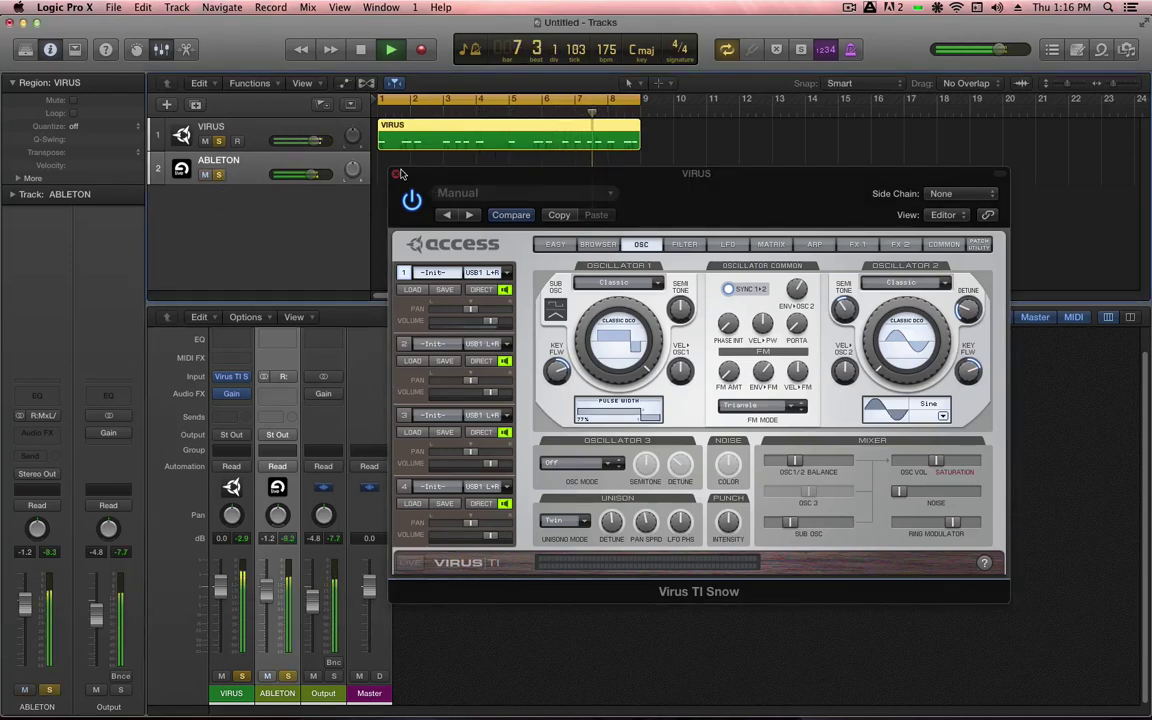
key(space)
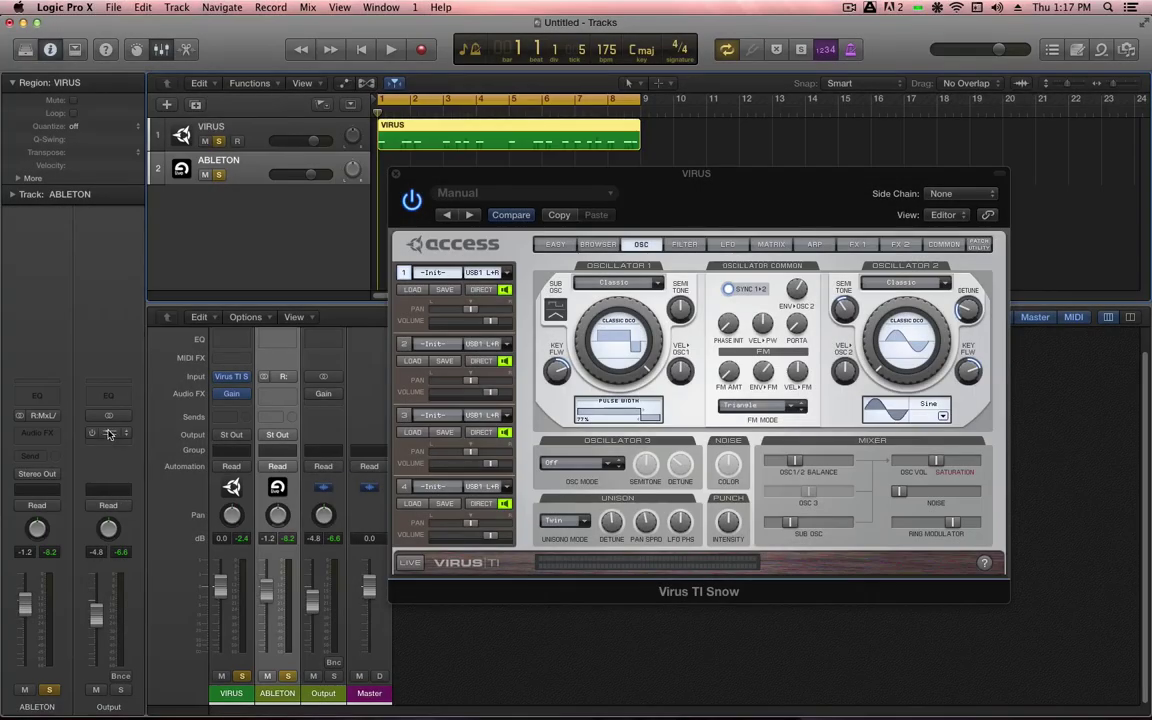
Step: Open the Output channel's Gain plugin with Mono on and place it over the Virus window
click(108, 432)
drag(171, 80, 781, 177)
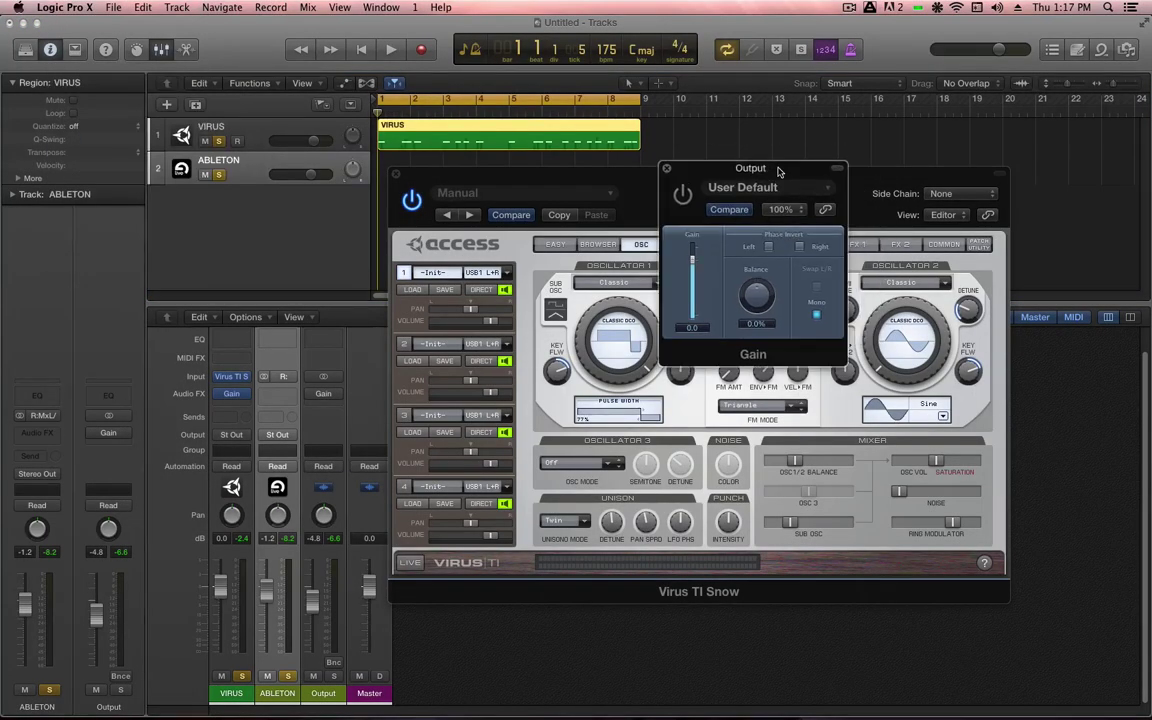
click(685, 195)
key(0)
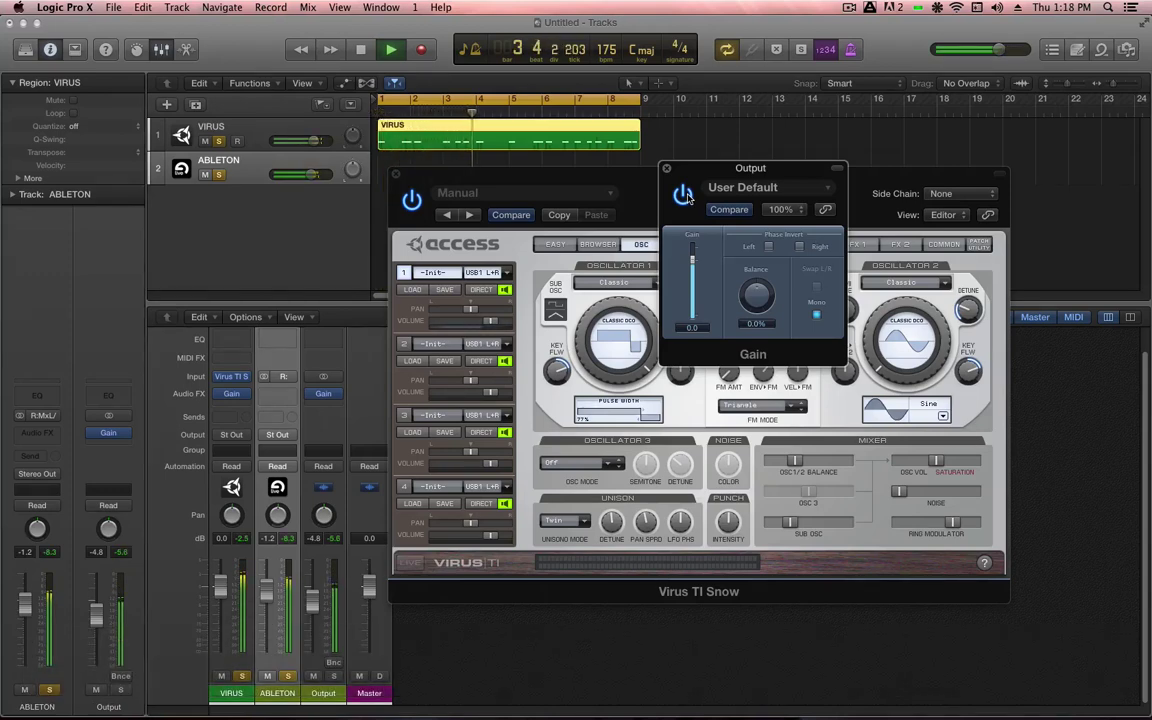
key(KP_Enter)
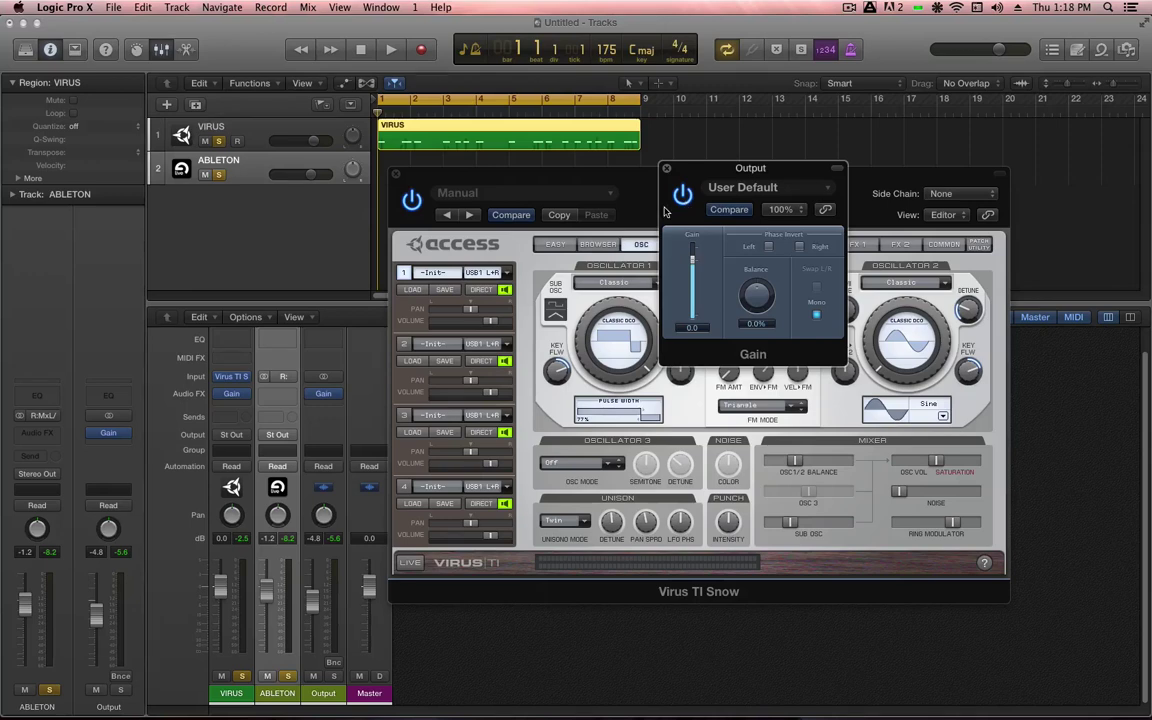
click(682, 196)
drag(700, 168, 686, 169)
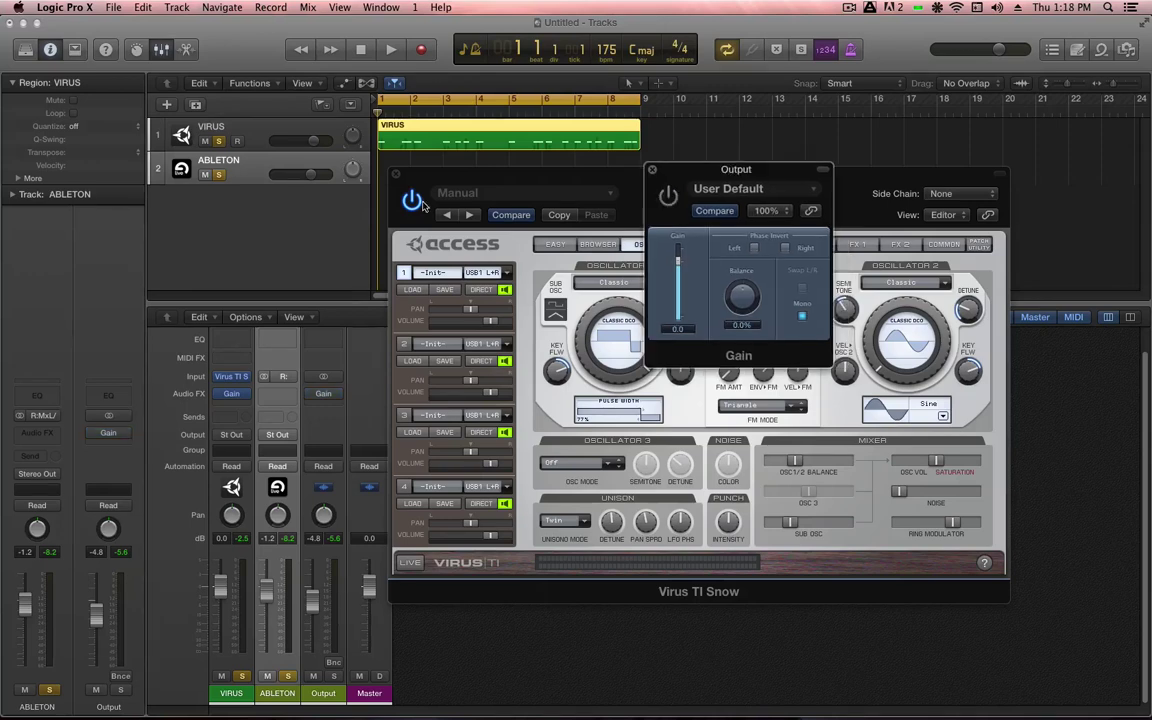
Step: Add an audio track routed to Output 1 + 2 beneath the VIRUS track
click(232, 121)
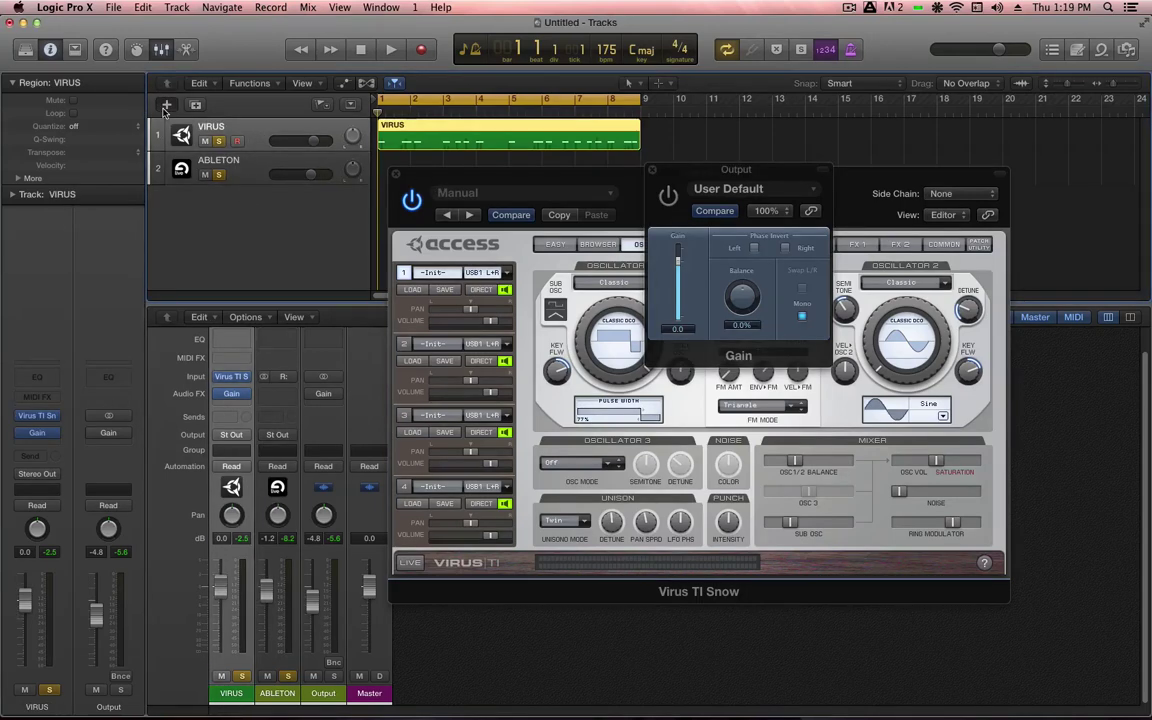
click(166, 104)
click(568, 63)
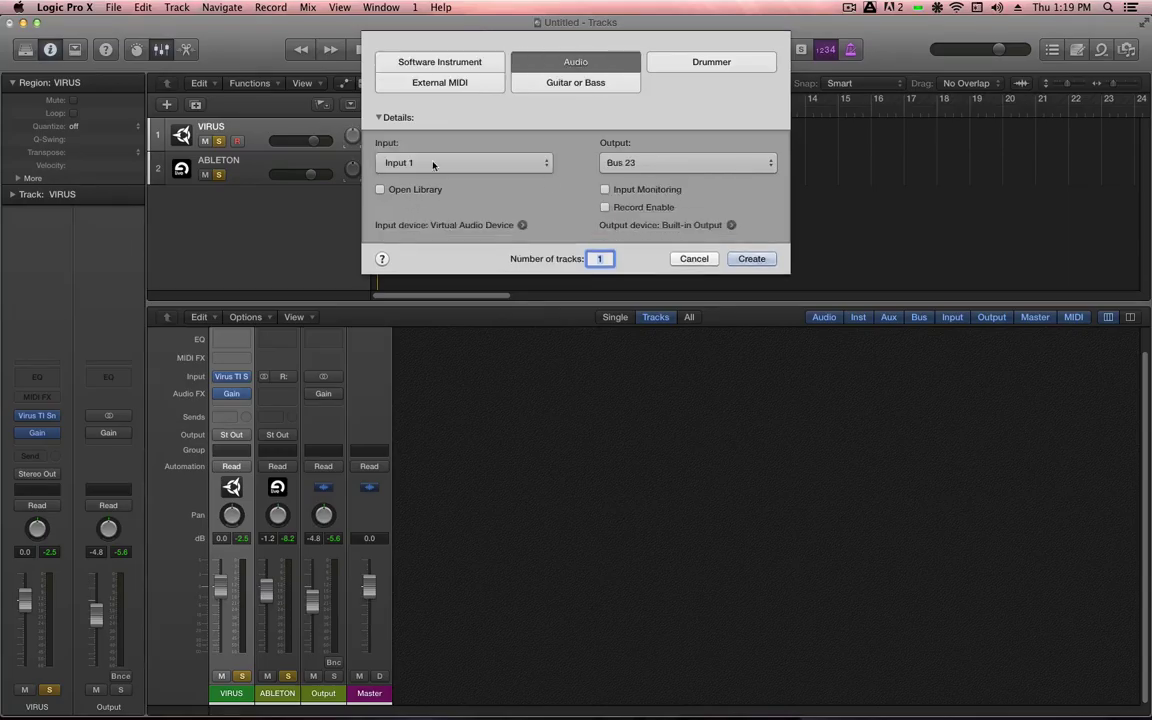
click(700, 163)
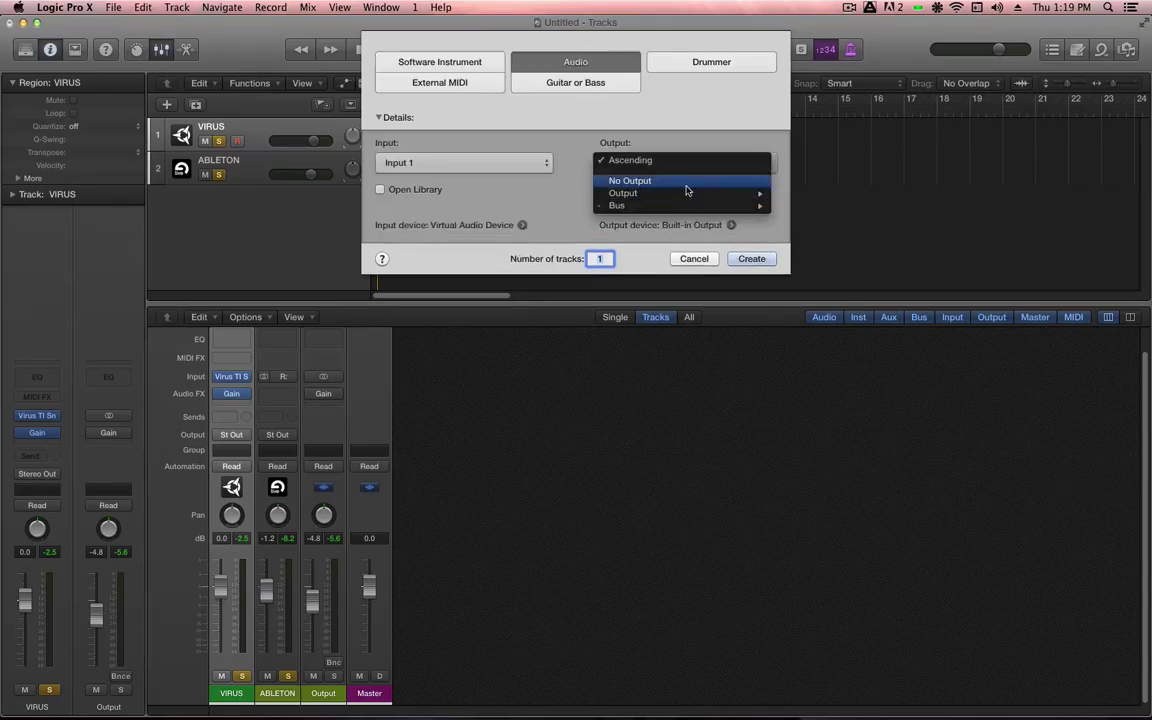
mouse_move(720, 195)
click(815, 192)
click(751, 259)
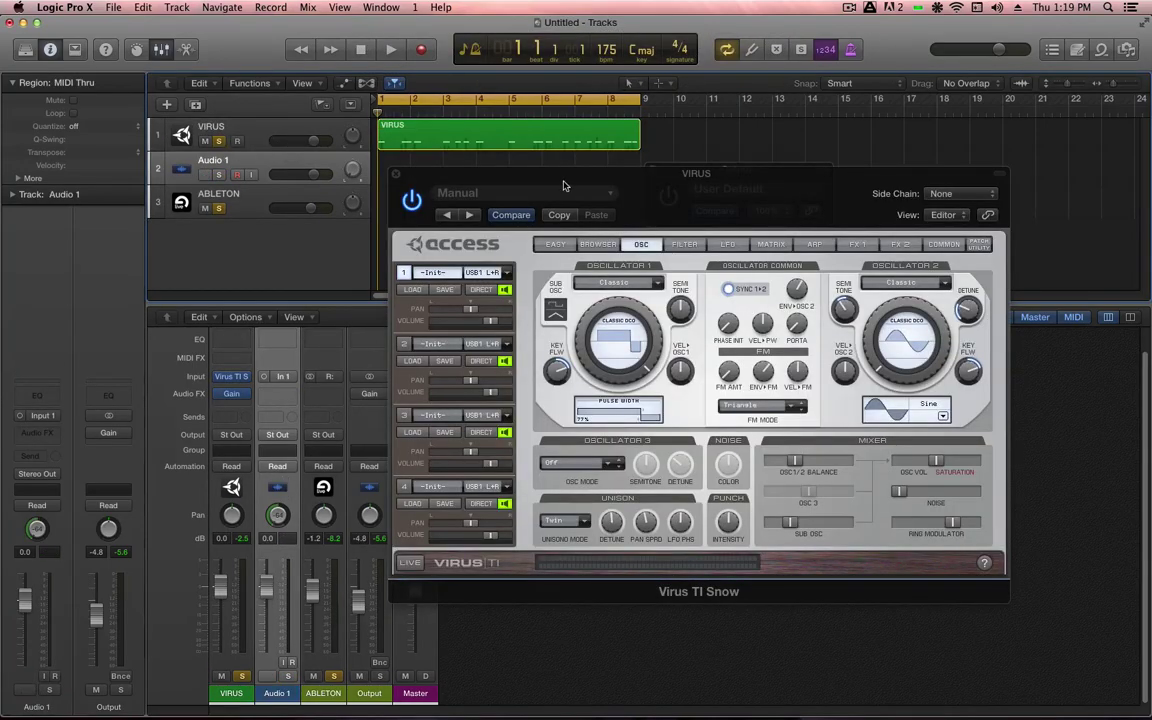
Step: Reposition the Virus TI window and reselect the VIRUS region
drag(510, 168, 550, 220)
click(519, 136)
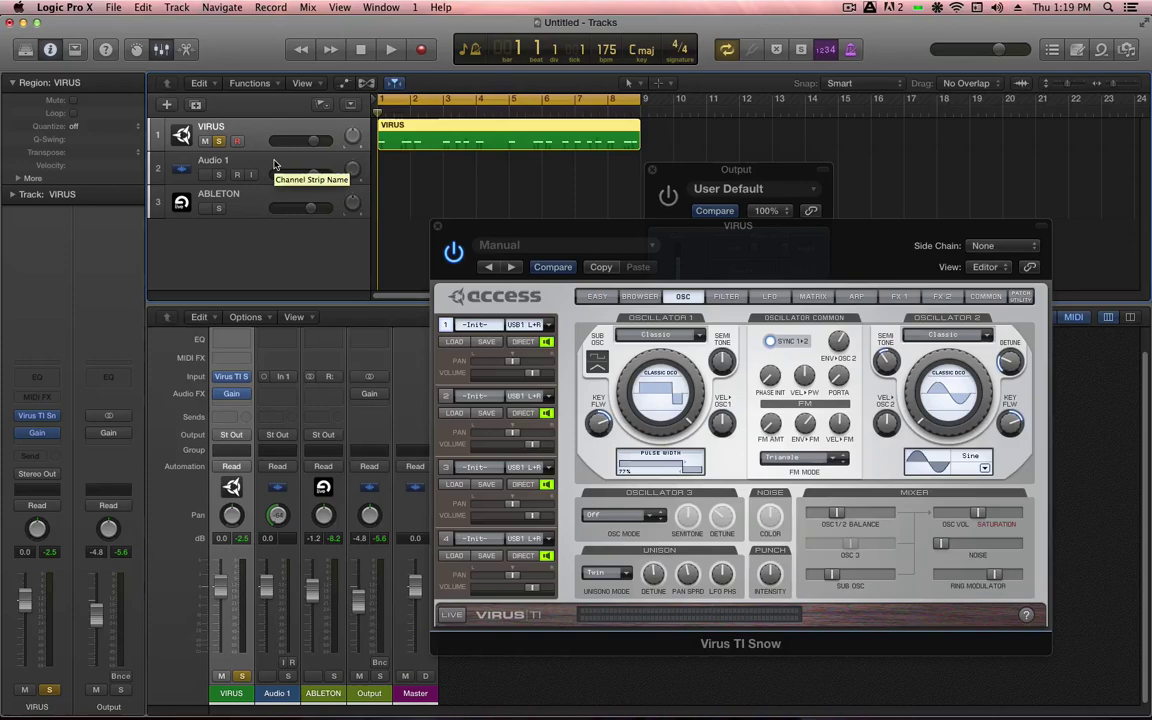
drag(747, 241, 708, 186)
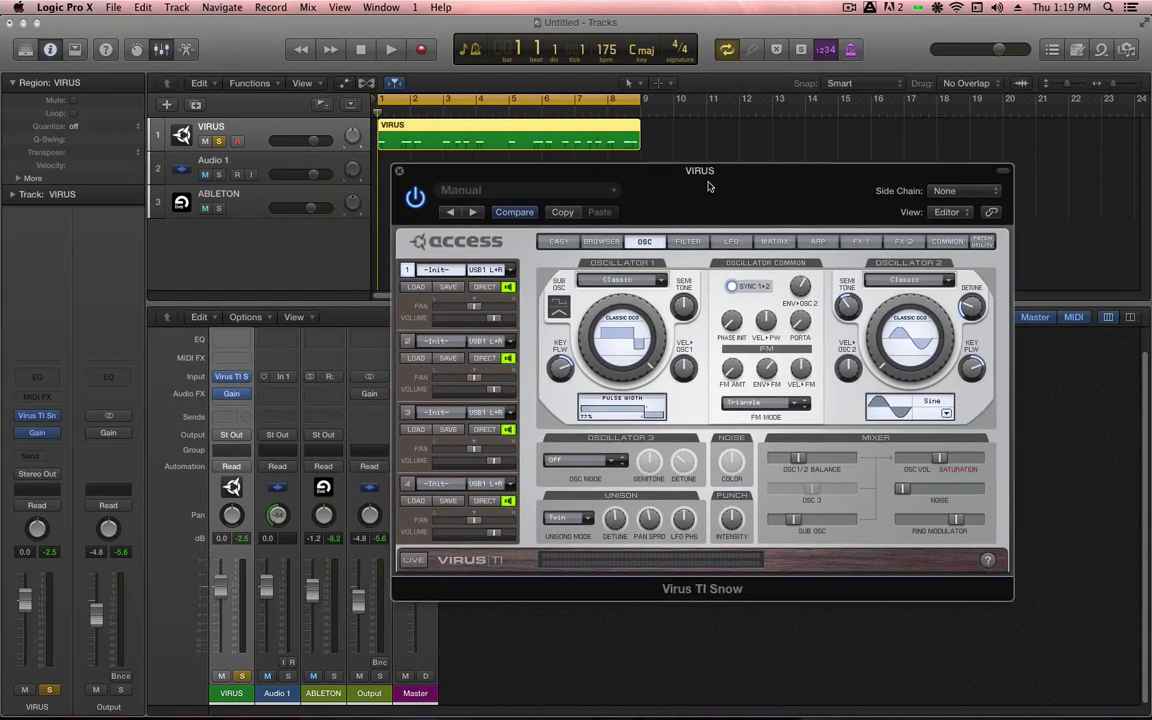
Step: Set Unison Mode to Off for a single voice and play the VIRUS part to hear it
click(578, 523)
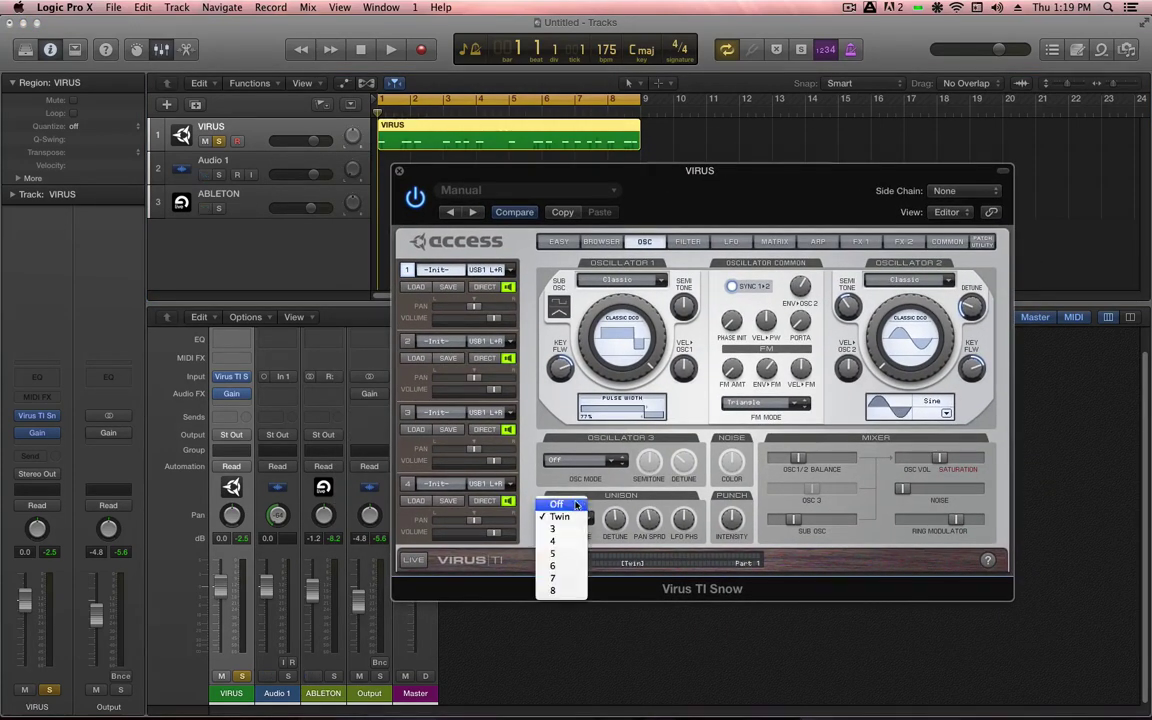
click(556, 504)
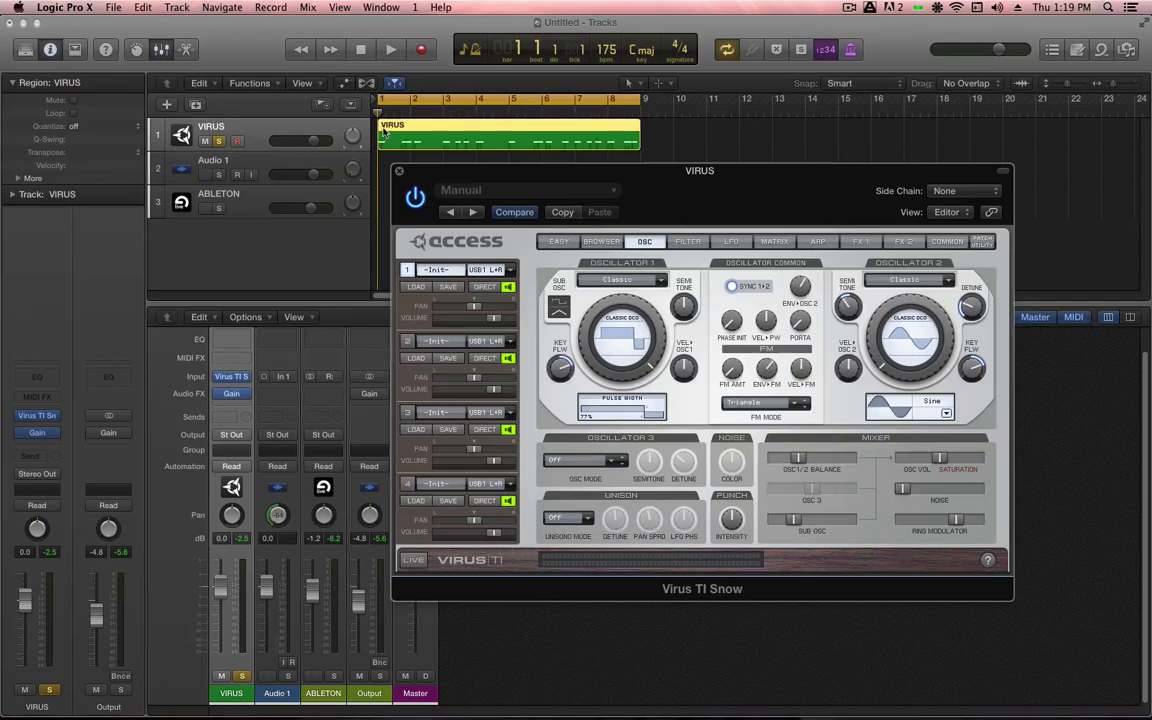
key(space)
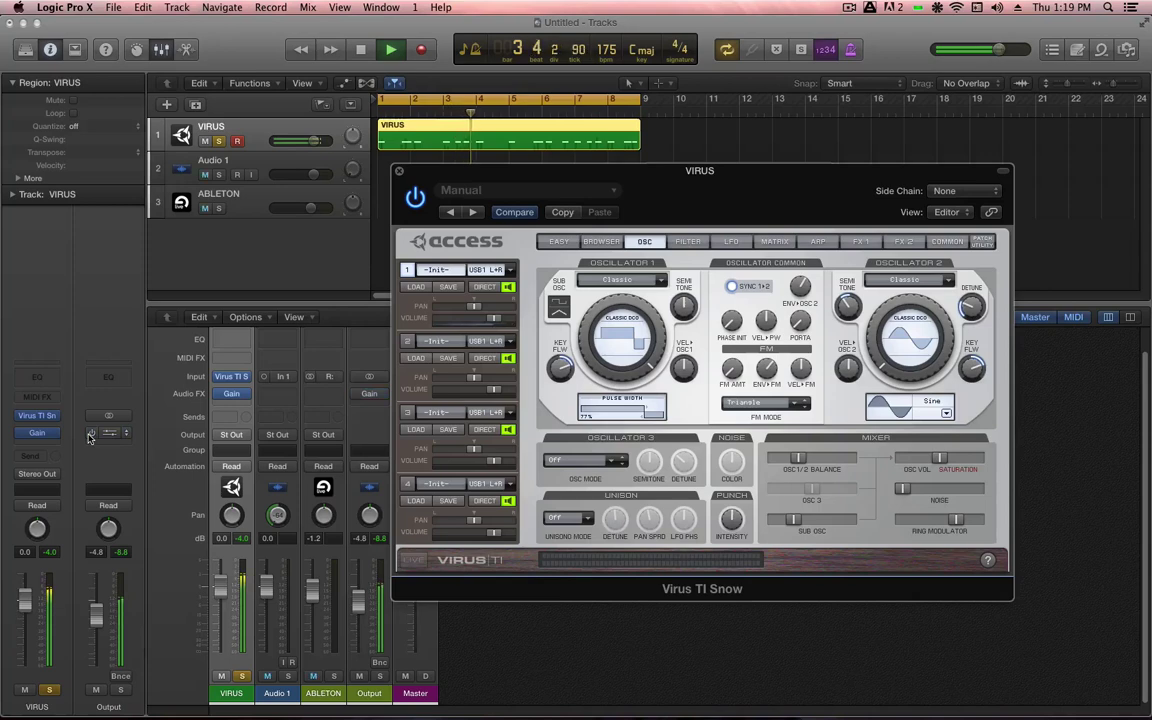
key(space)
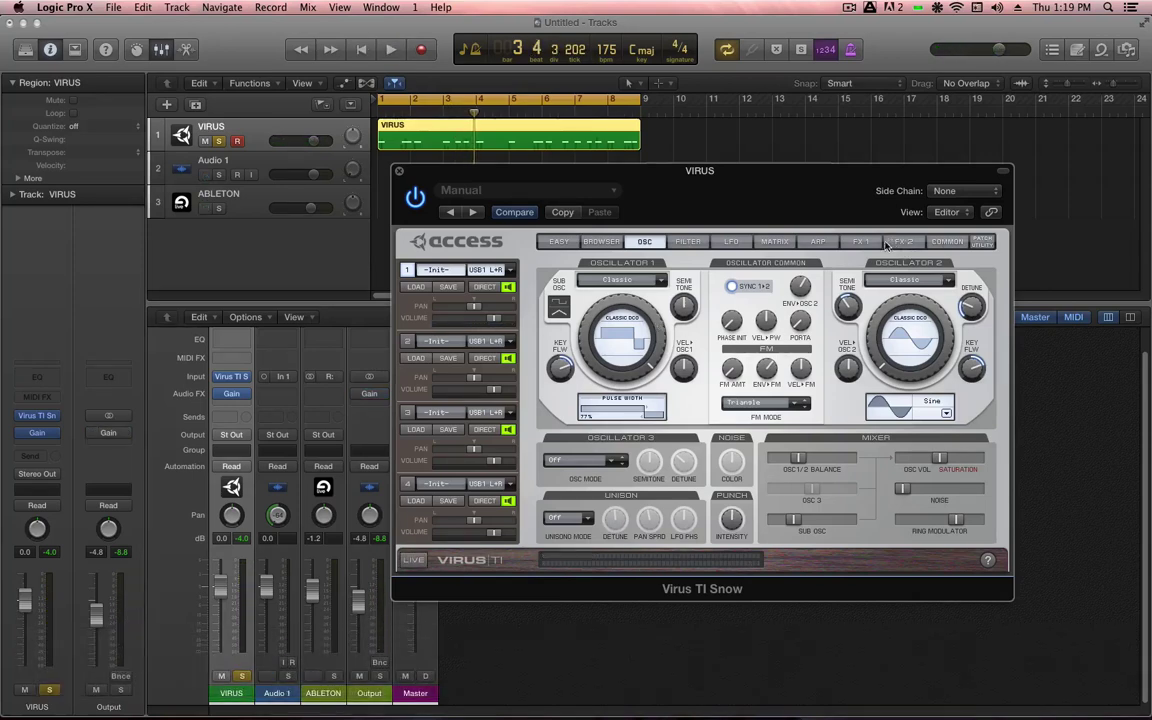
Step: Turn the Virus TI's reverb send on the FX 2 page down to Off, returning to OSC
click(879, 246)
click(891, 245)
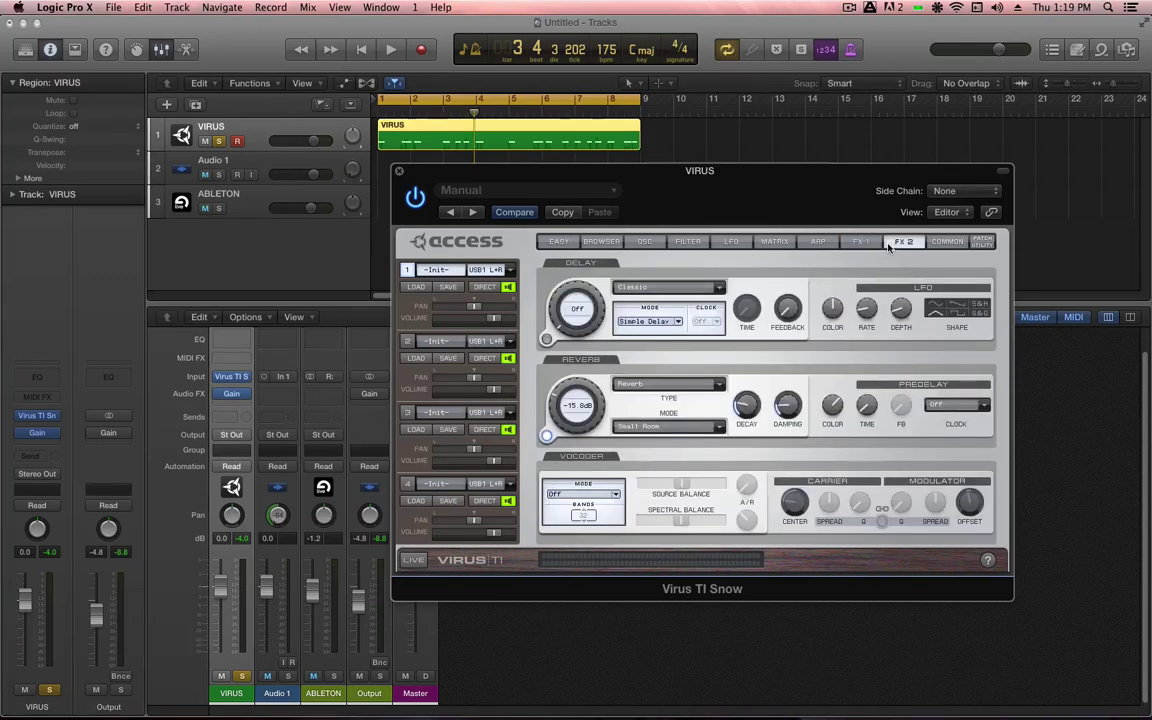
mouse_move(587, 392)
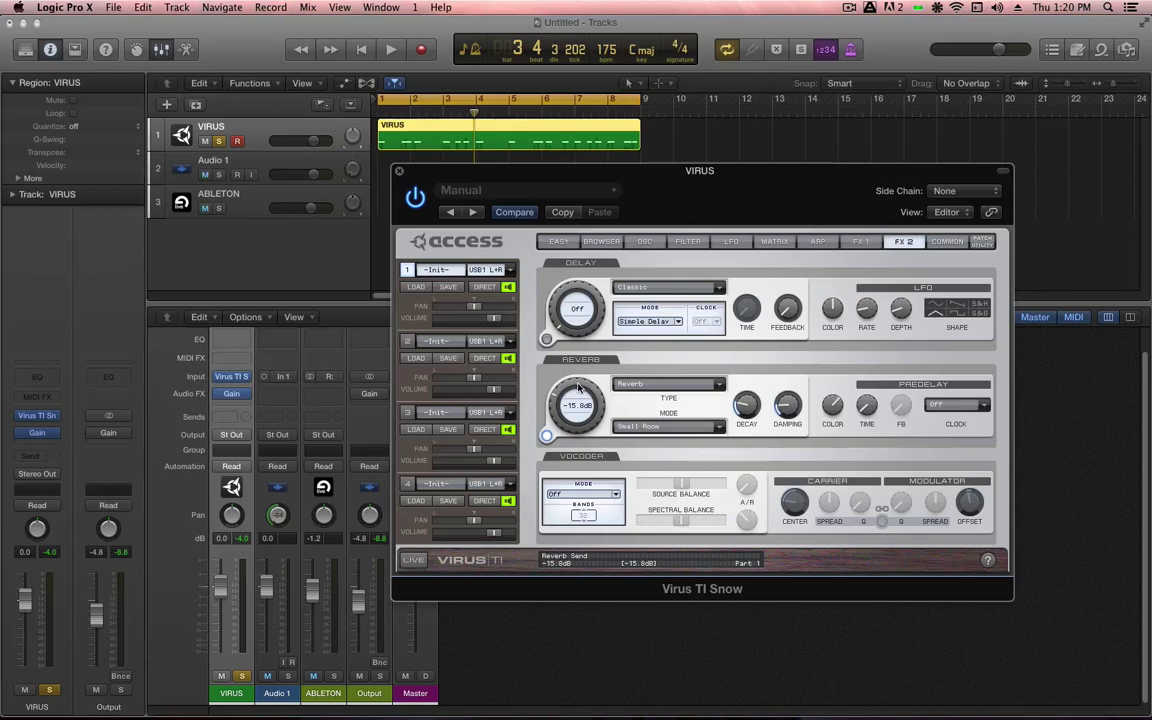
drag(577, 389, 578, 420)
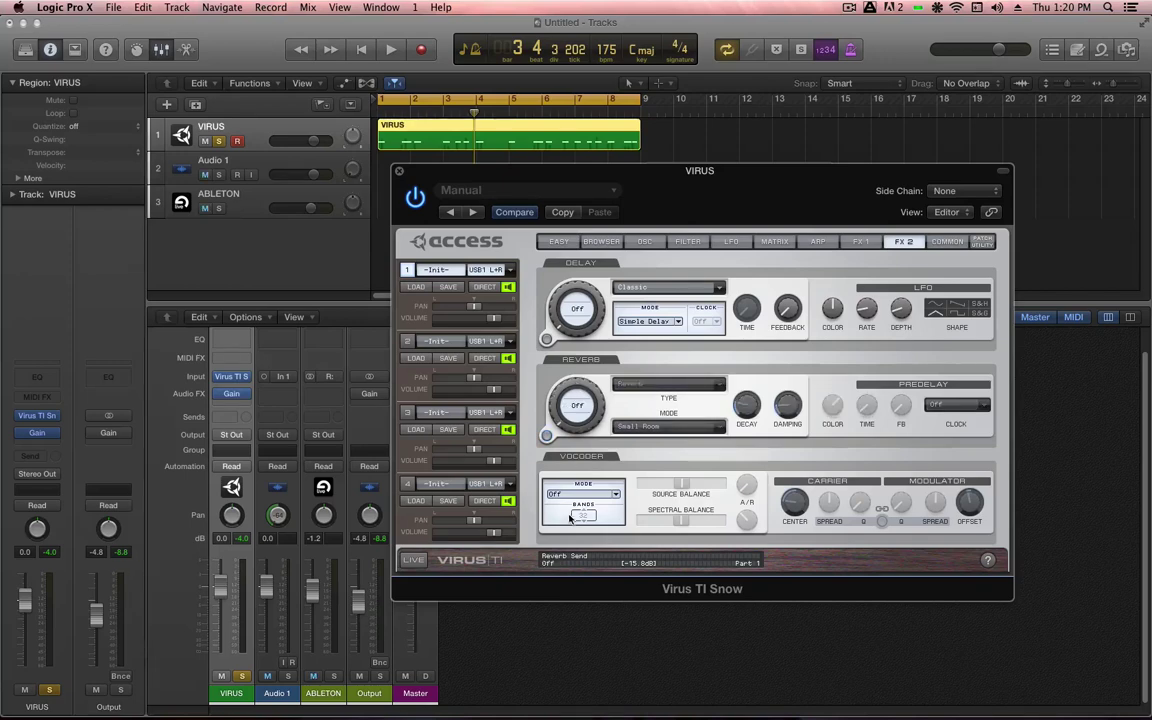
click(646, 243)
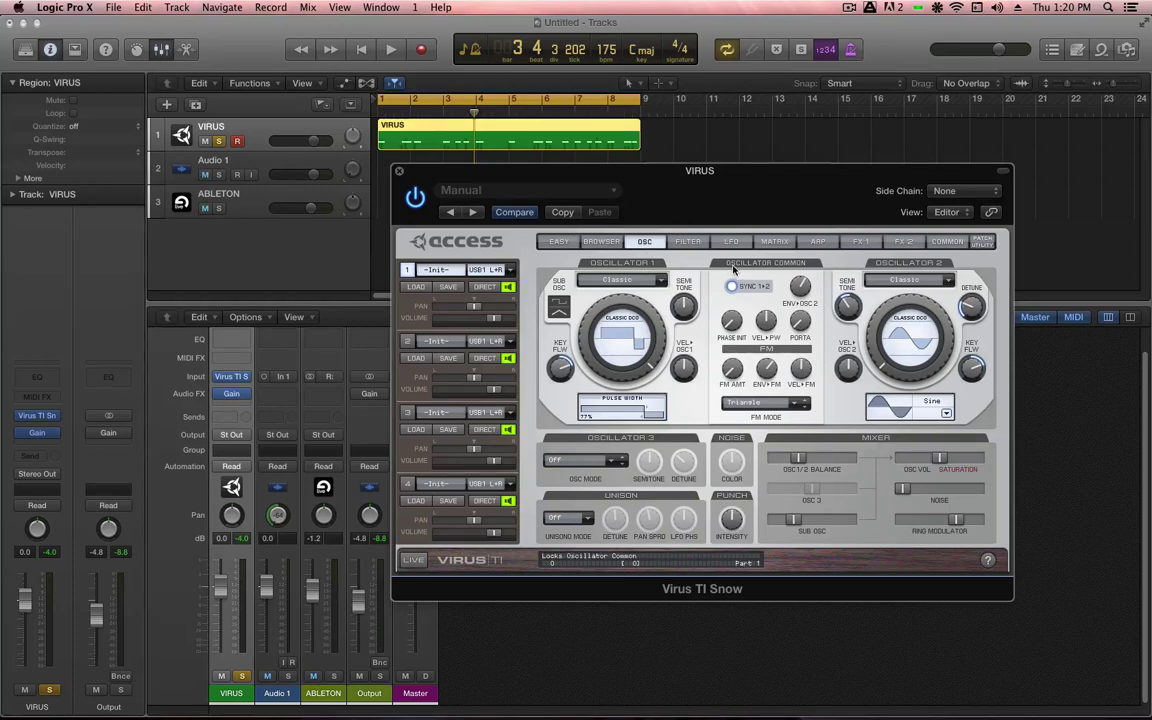
Step: Play the VIRUS part from the project start, then stop playback
key(Return)
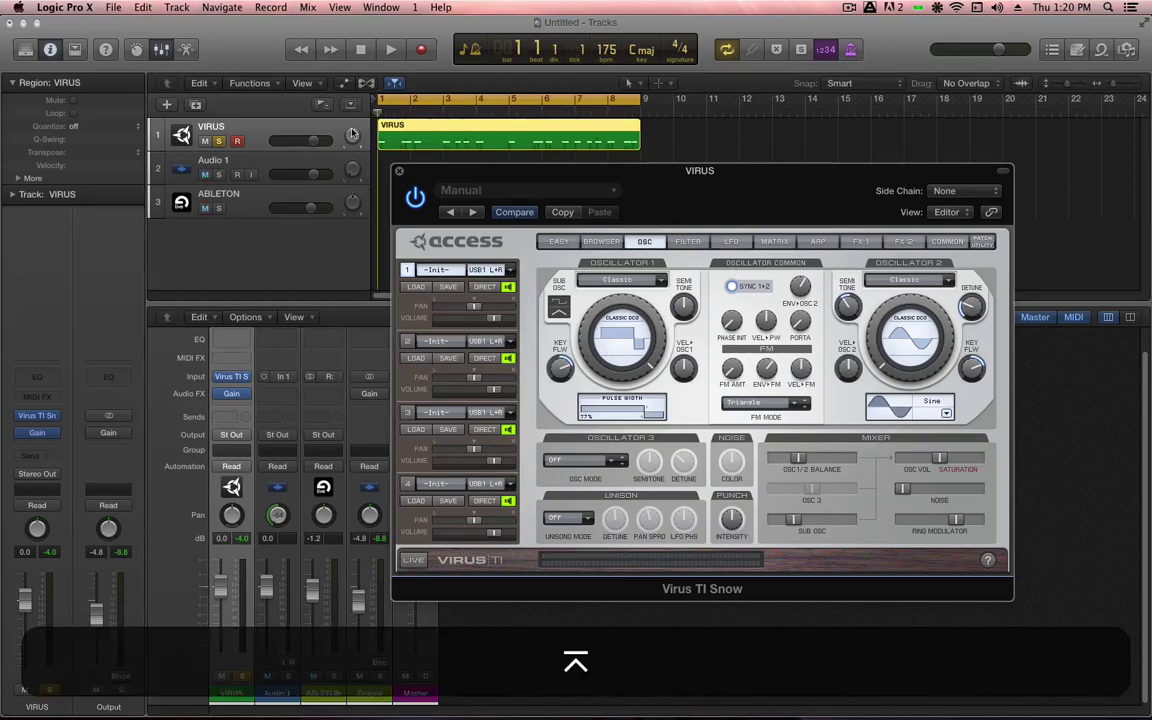
key(space)
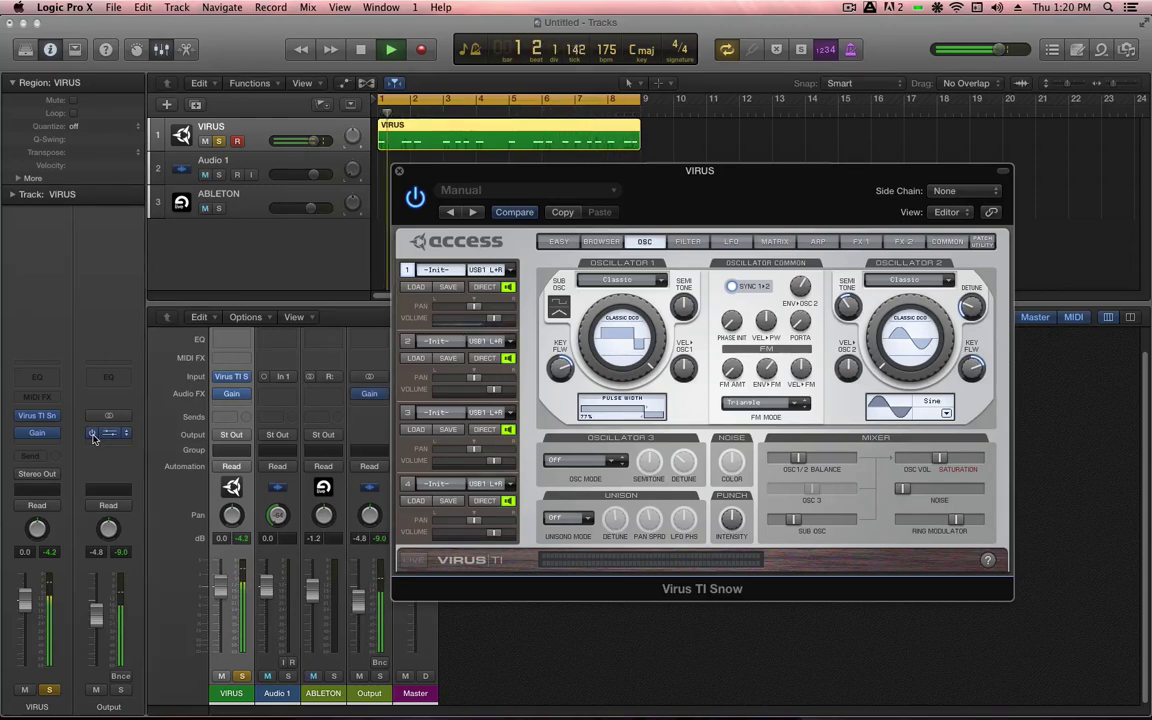
key(space)
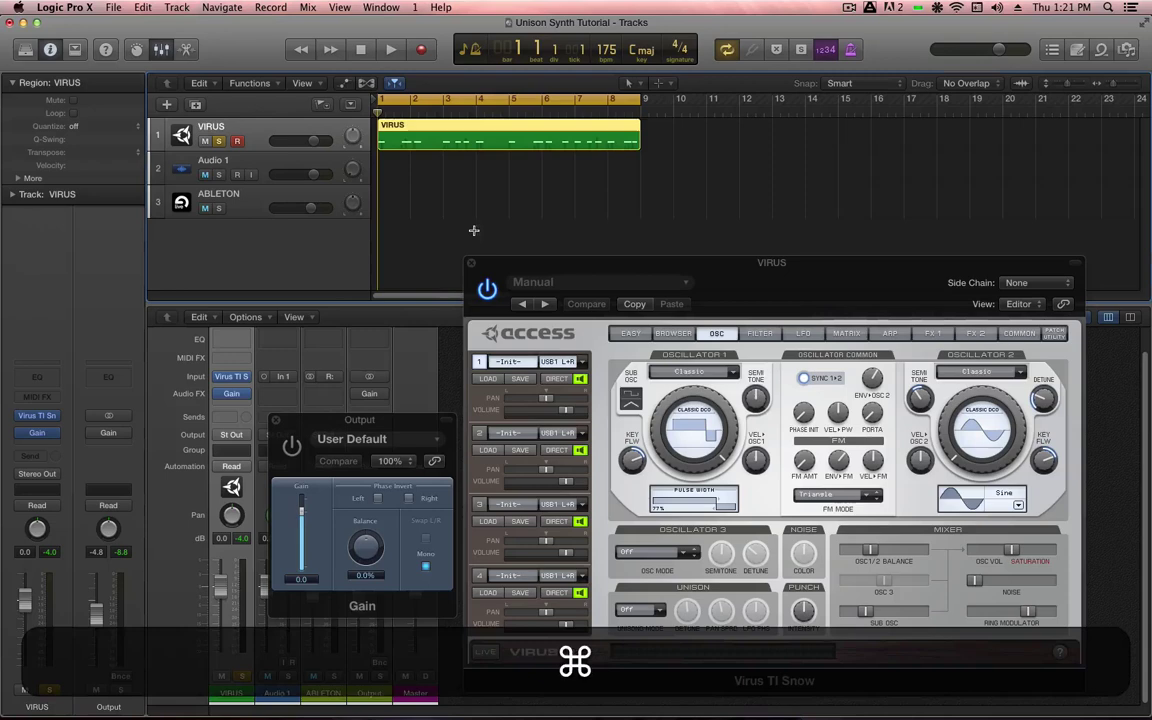
Step: Bounce the output as 'Virus Bass Mono' into the project's Audio Files folder
key(super+b)
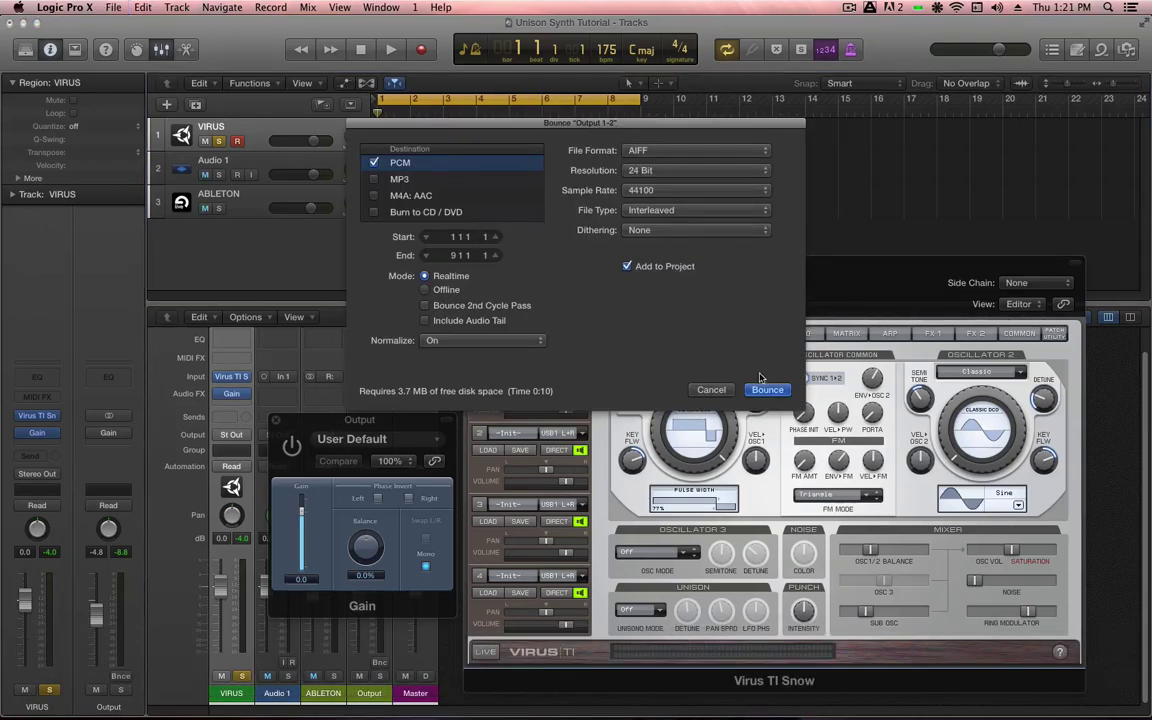
click(766, 389)
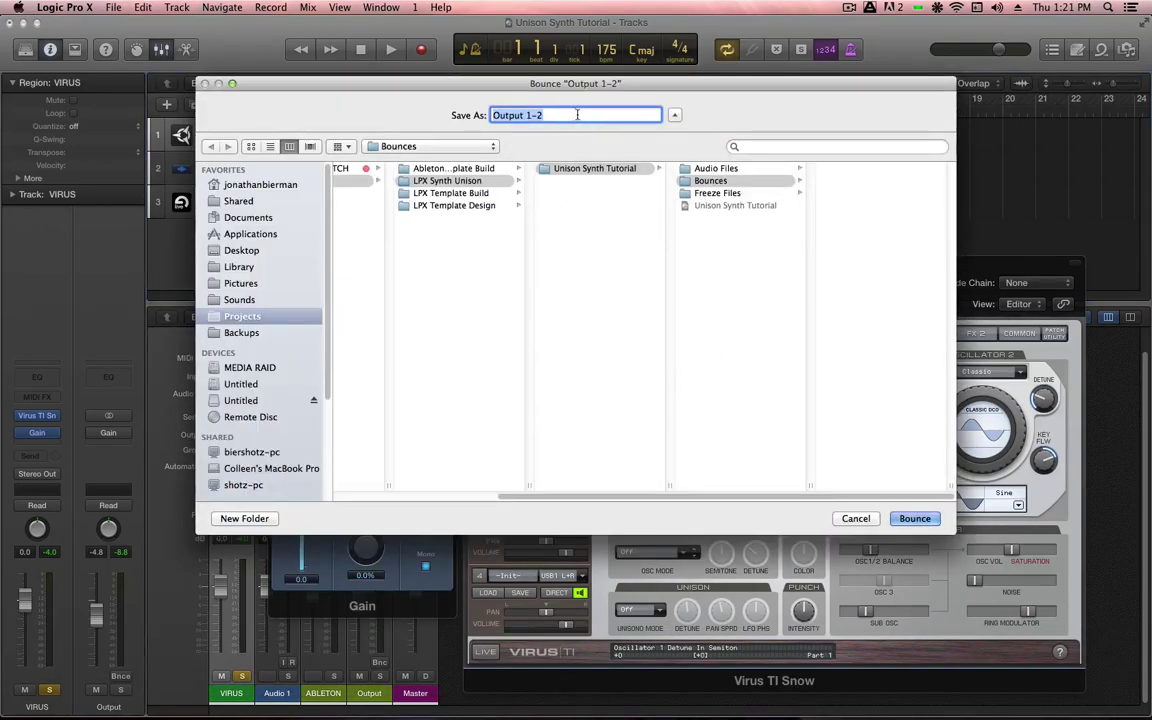
click(714, 170)
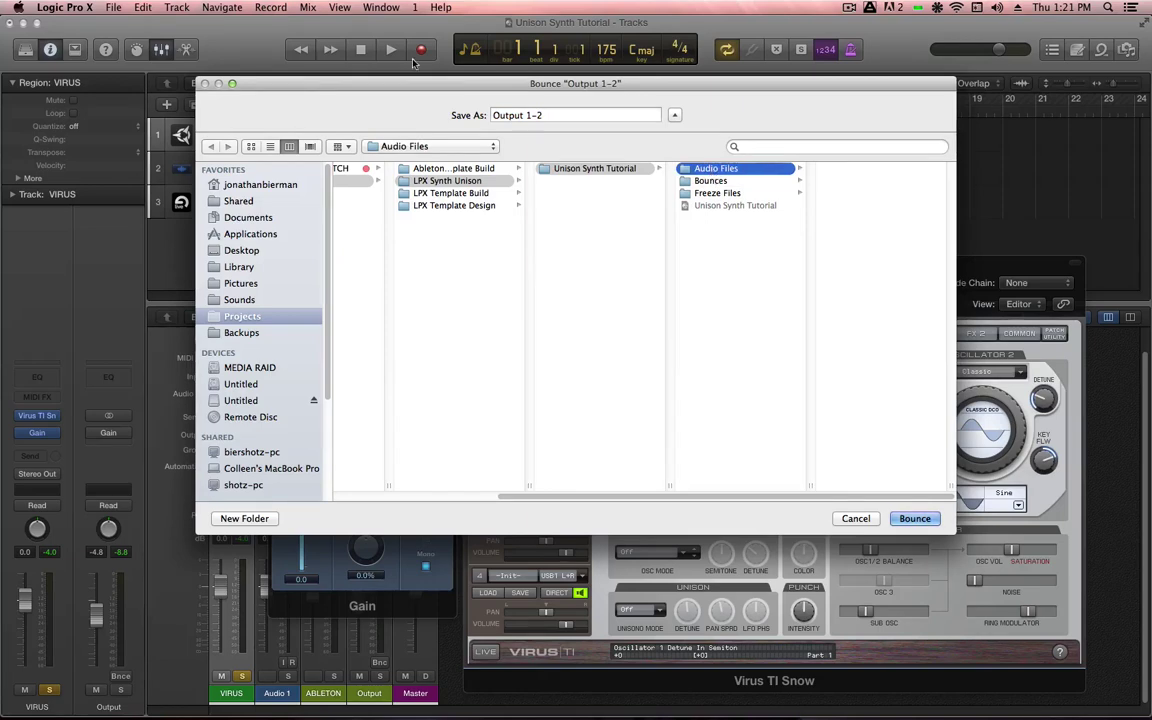
click(383, 110)
text(Vir)
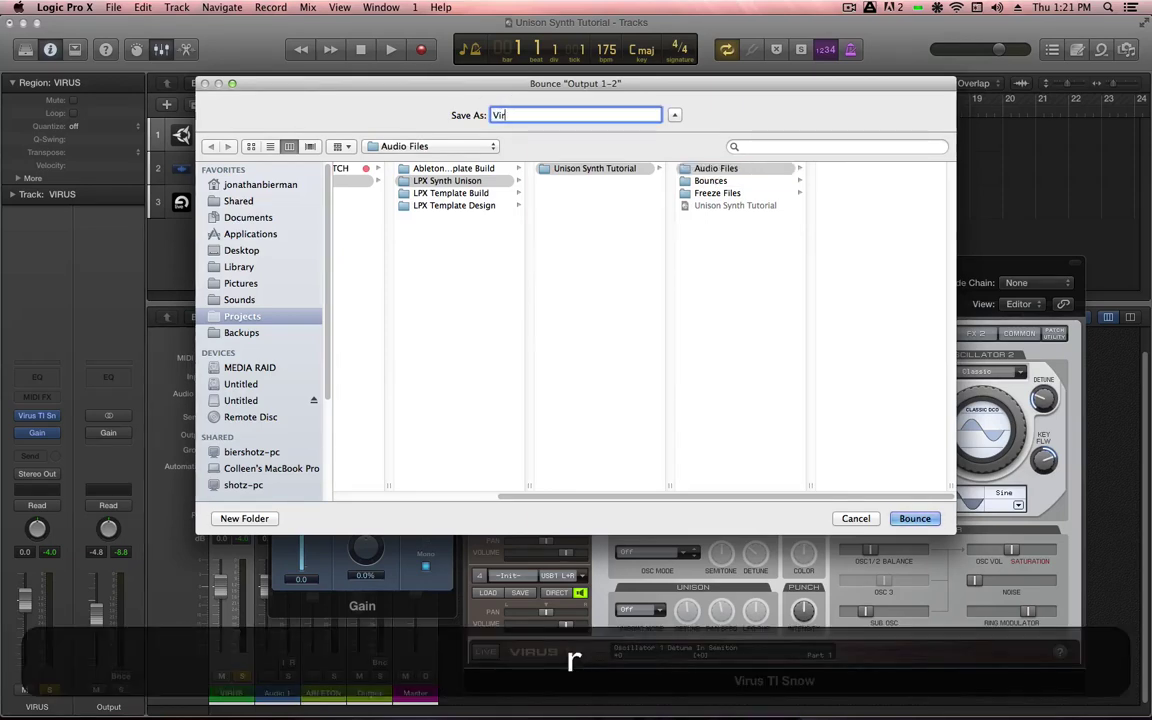
text(us Bass M)
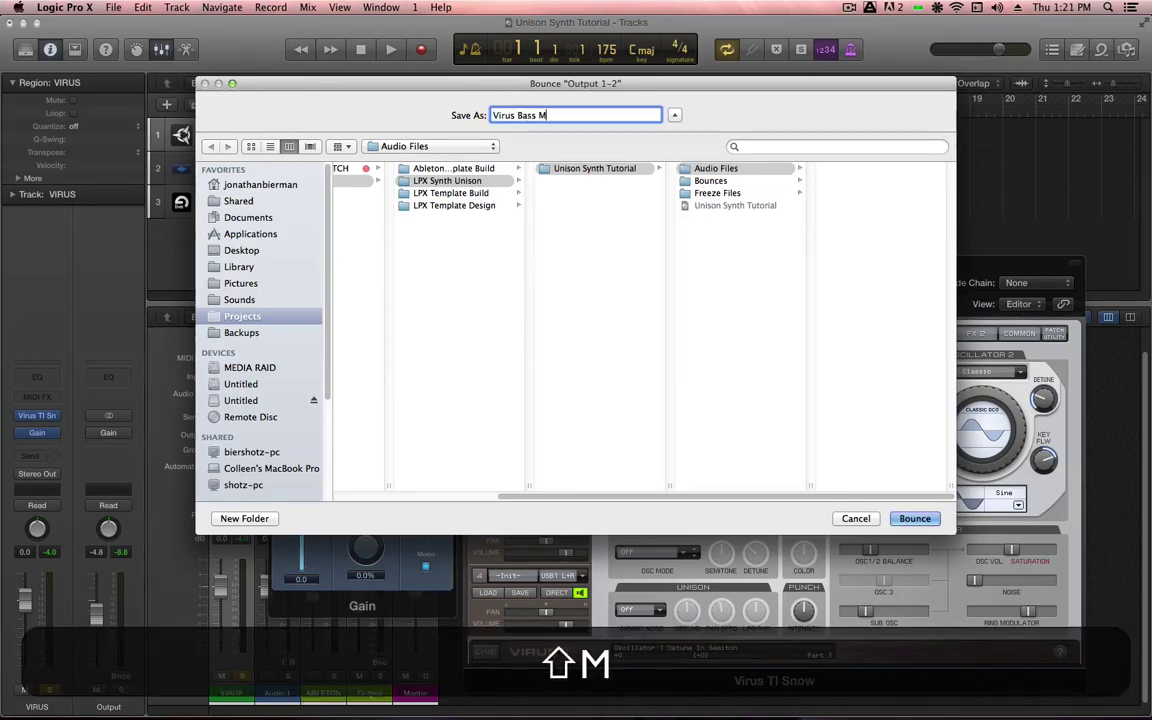
text(ono)
key(Return)
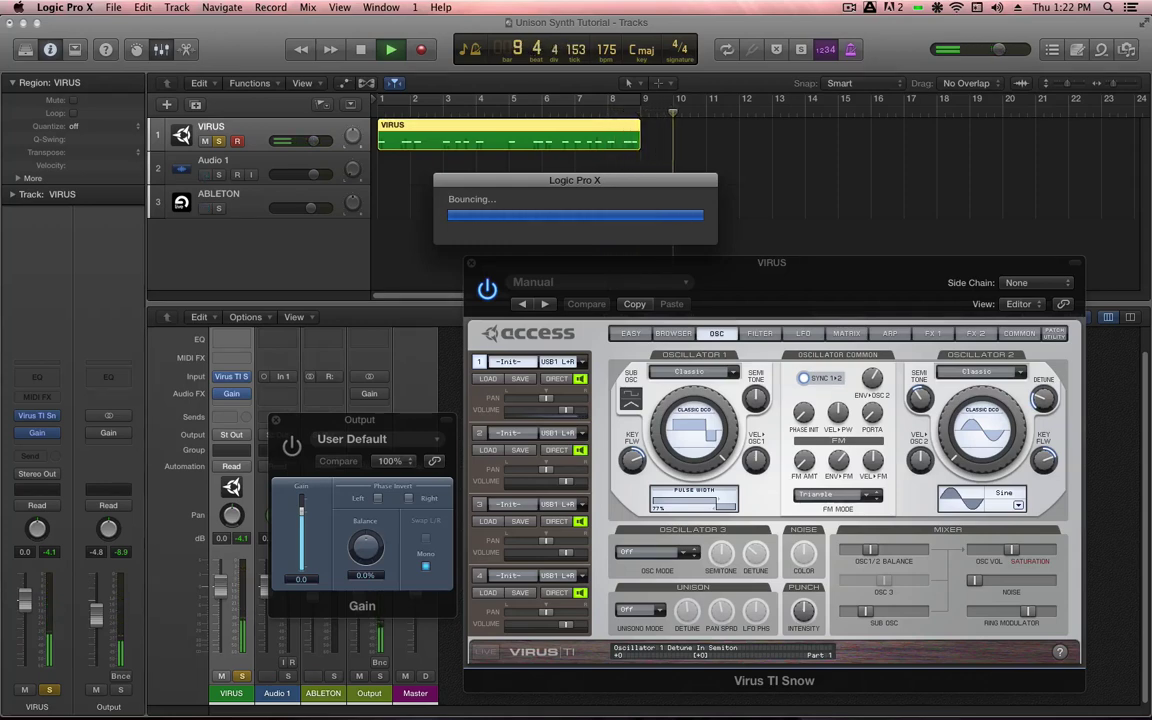
Step: Close the plugin windows and place Virus Bass Mono.aif from the project browser on track 2
key(v)
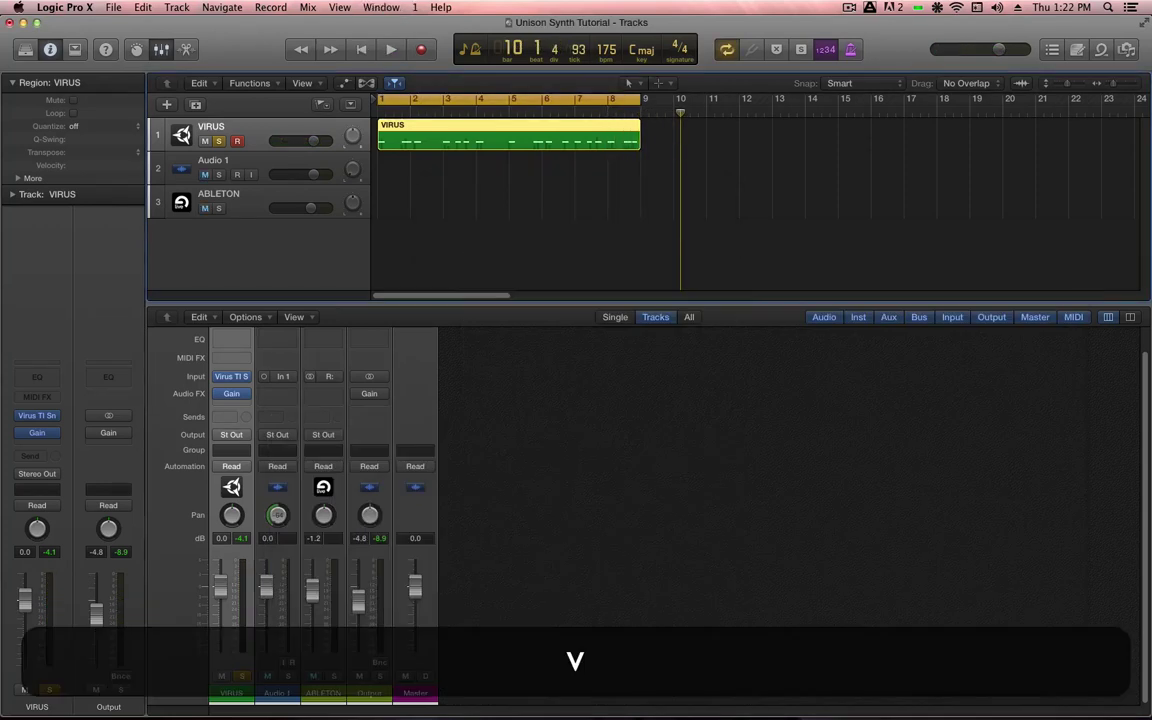
key(b)
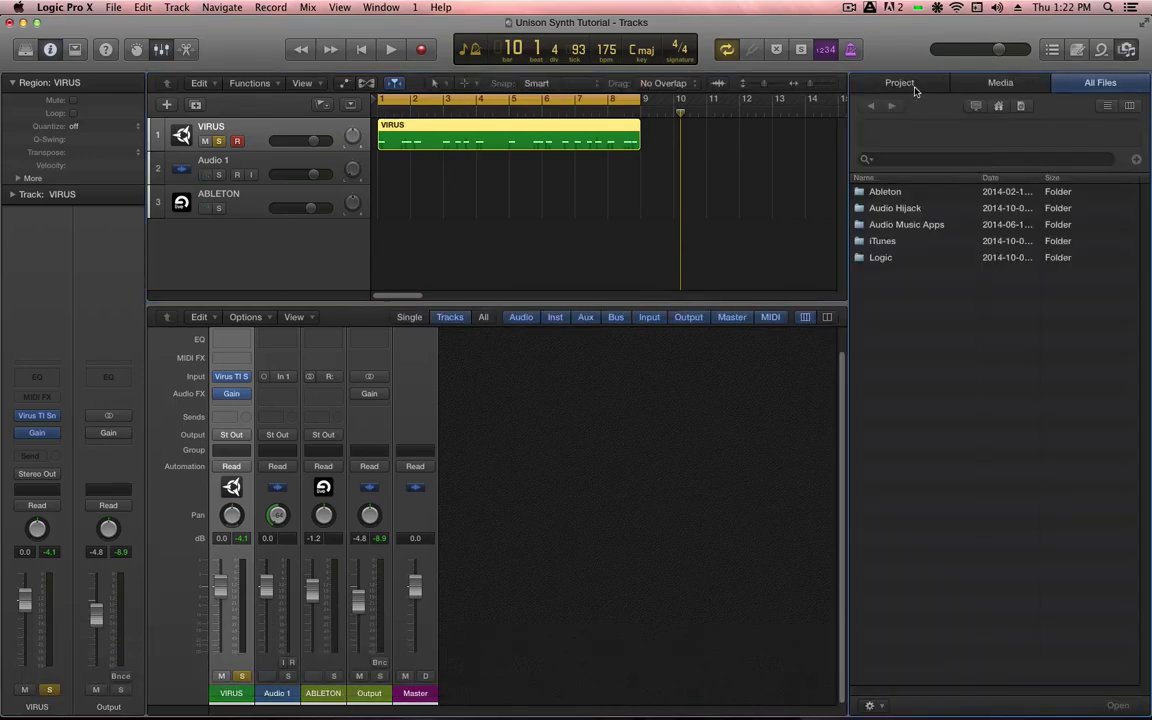
click(905, 84)
drag(897, 168, 380, 170)
Step: Select the Virus Bass Mono track and turn off soloing on both tracks
scroll(370, 184, up, 3)
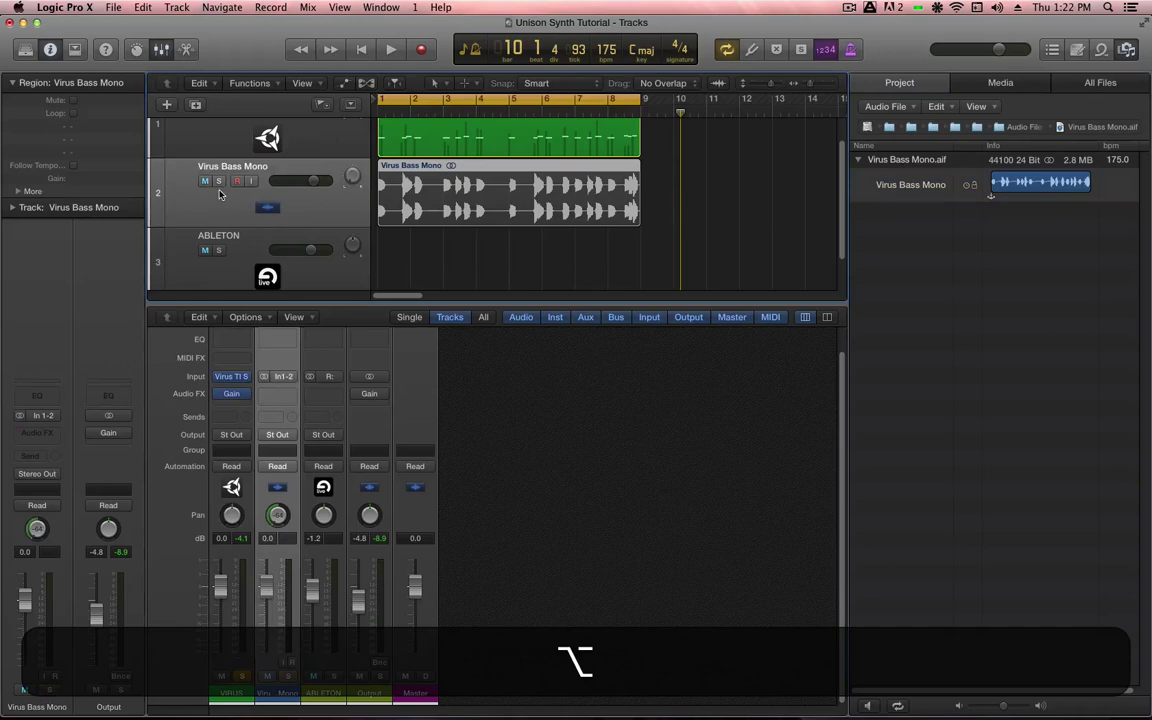
click(305, 188)
scroll(302, 217, up, 2)
scroll(302, 217, down, 2)
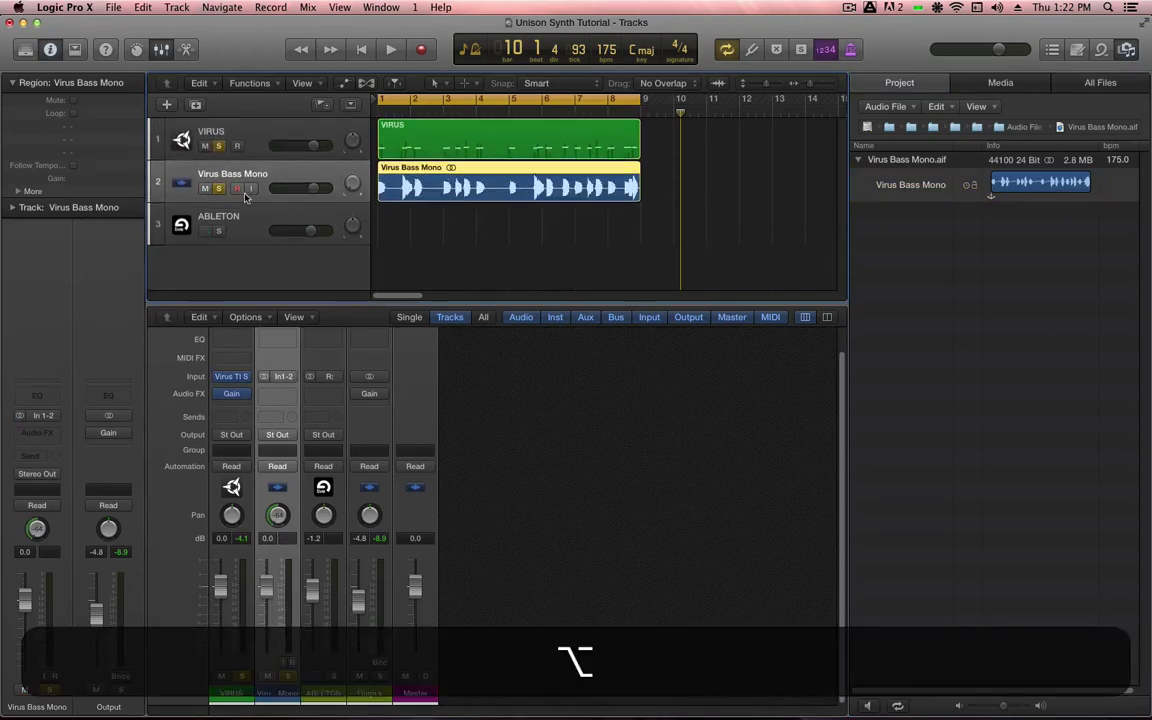
alt+click(218, 189)
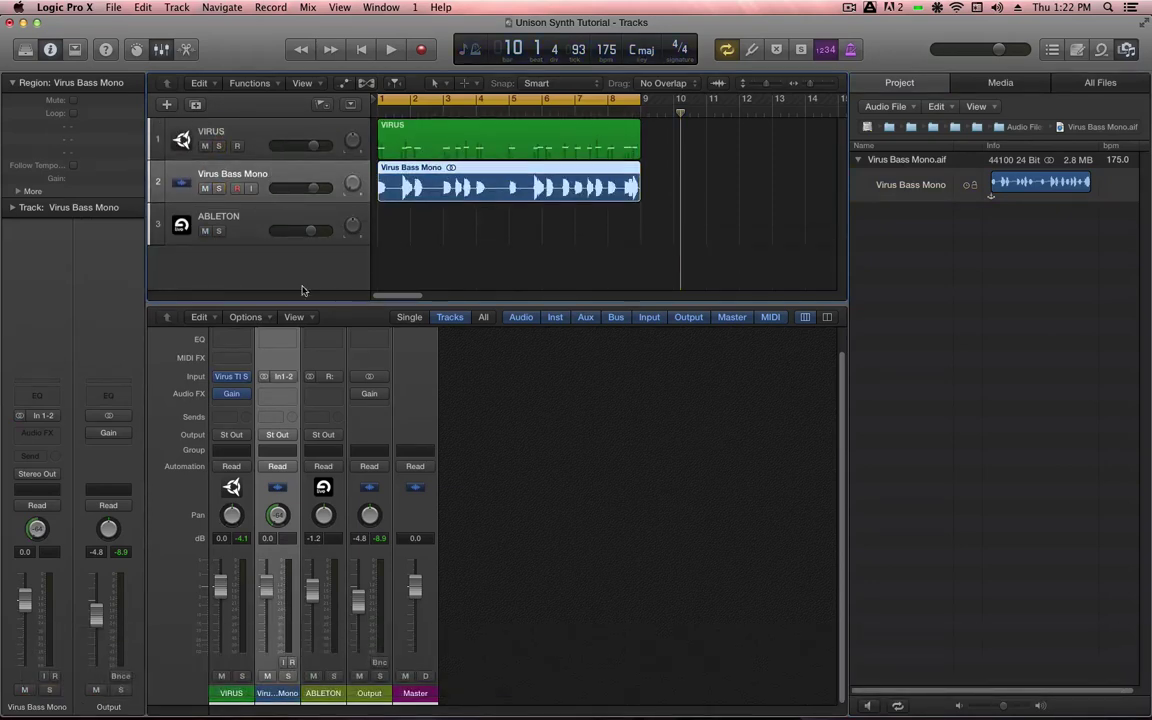
key(alt)
Step: Set the VIRUS synth's unison mode to Twin and raise its reverb send to about -13.25 dB
click(240, 134)
key(v)
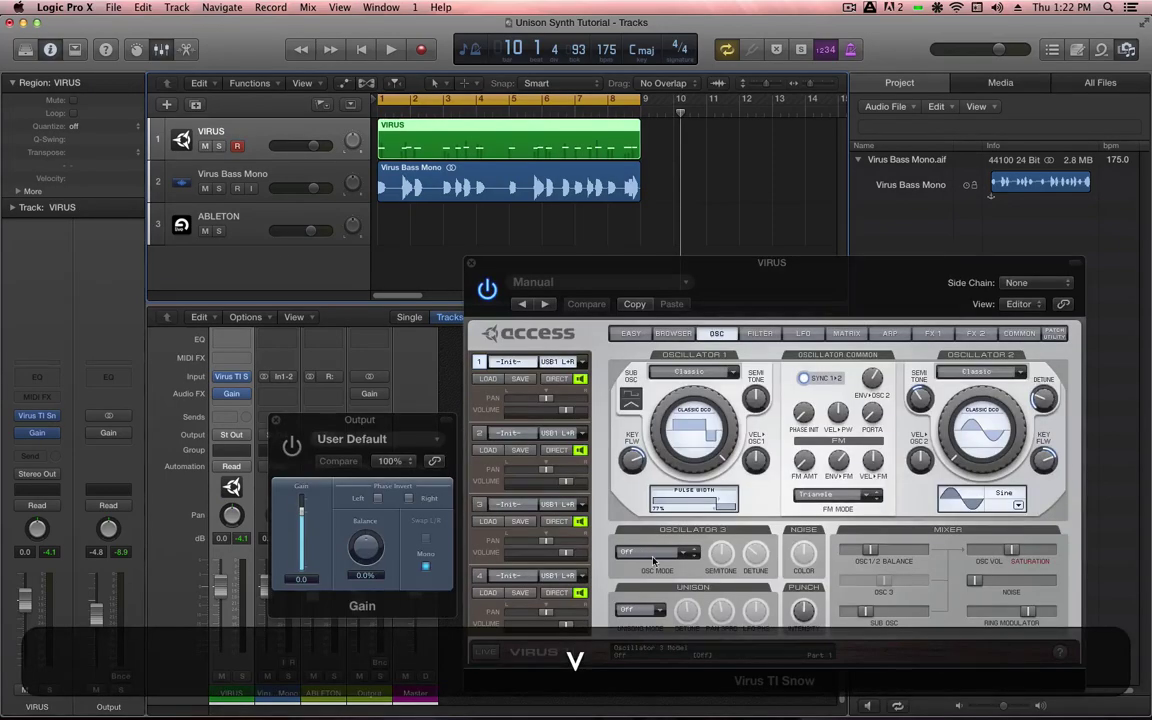
click(652, 611)
click(630, 622)
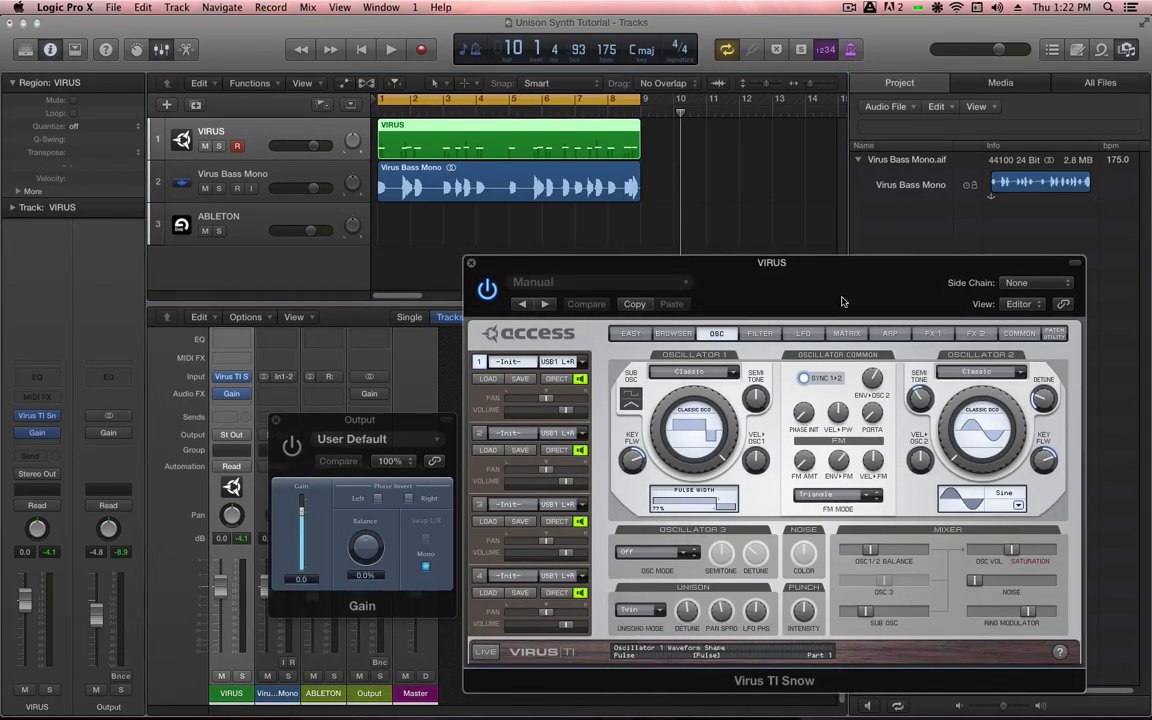
click(986, 334)
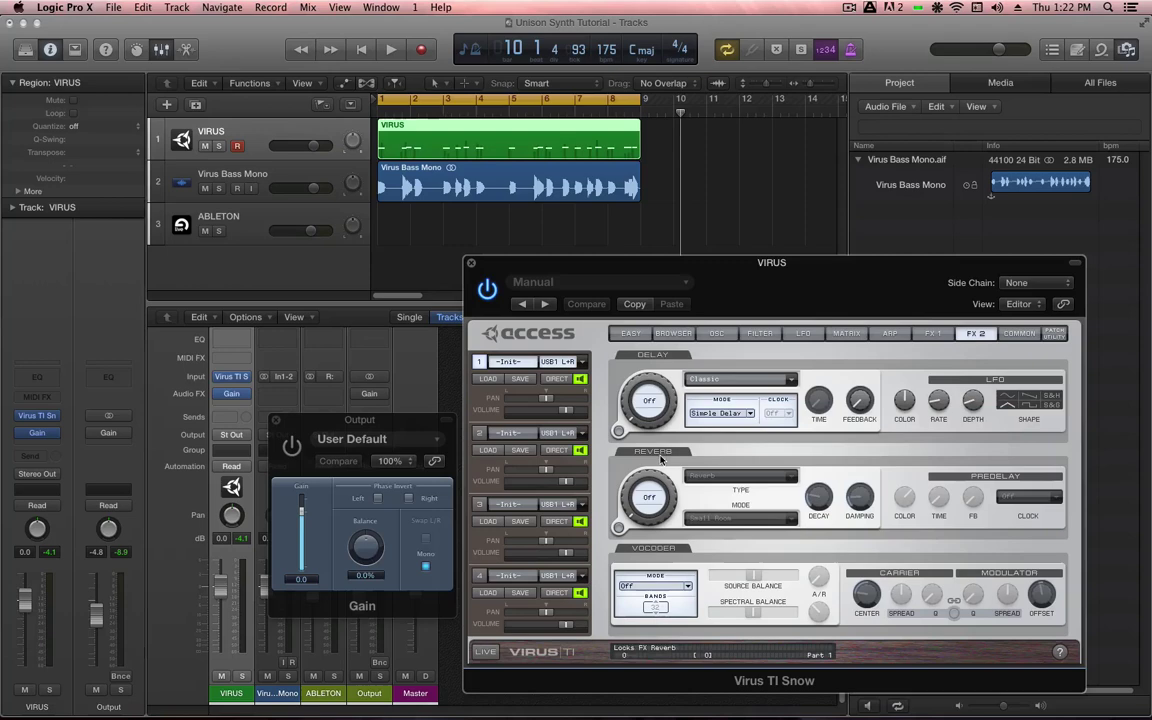
drag(654, 471, 644, 470)
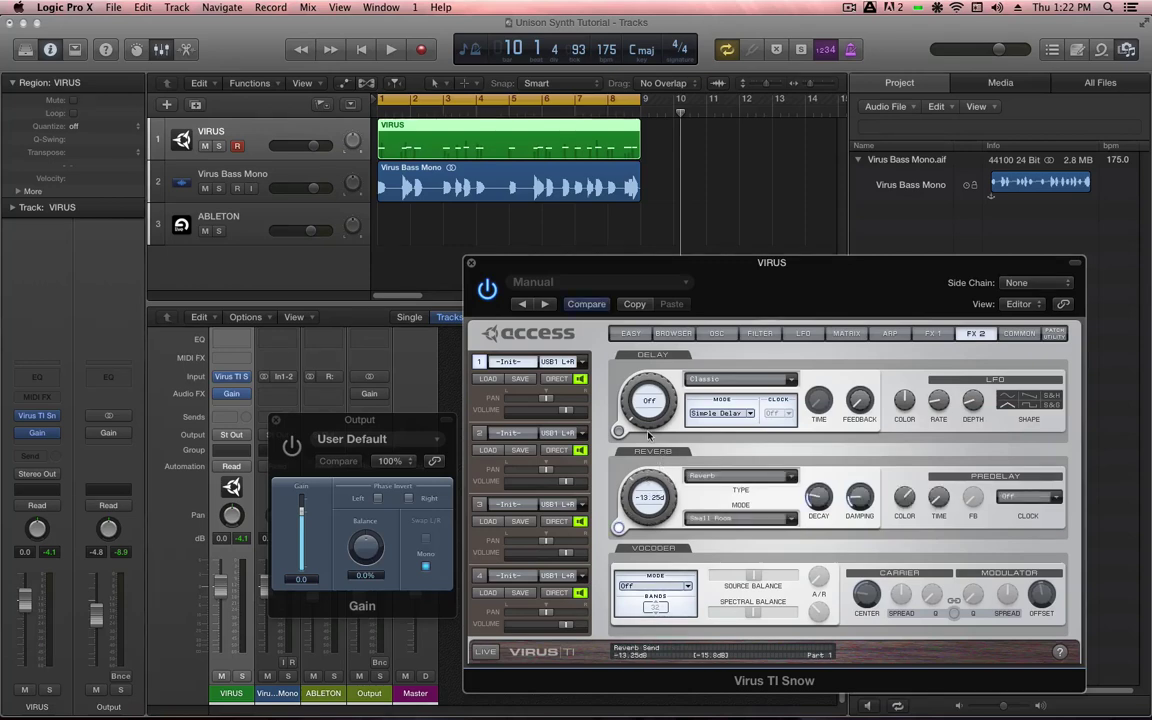
key(v)
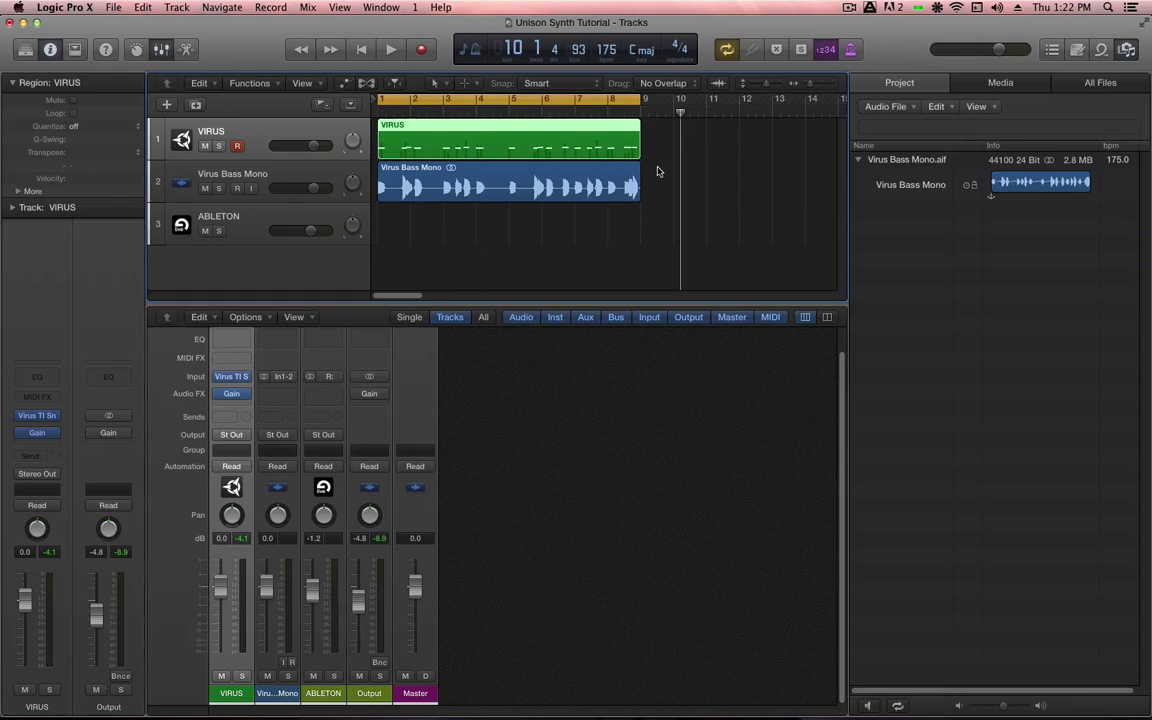
Step: Solo VIRUS, mute ABLETON, pull the VIRUS fader fully down, and play from the start
click(286, 173)
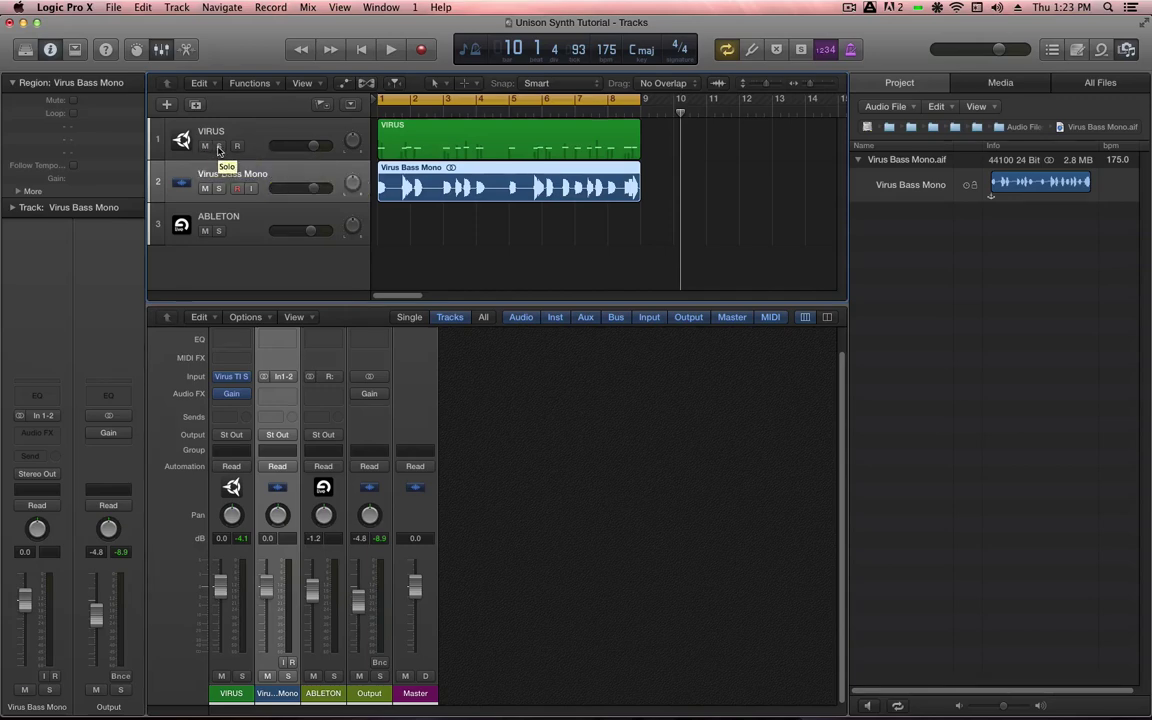
click(219, 146)
click(292, 134)
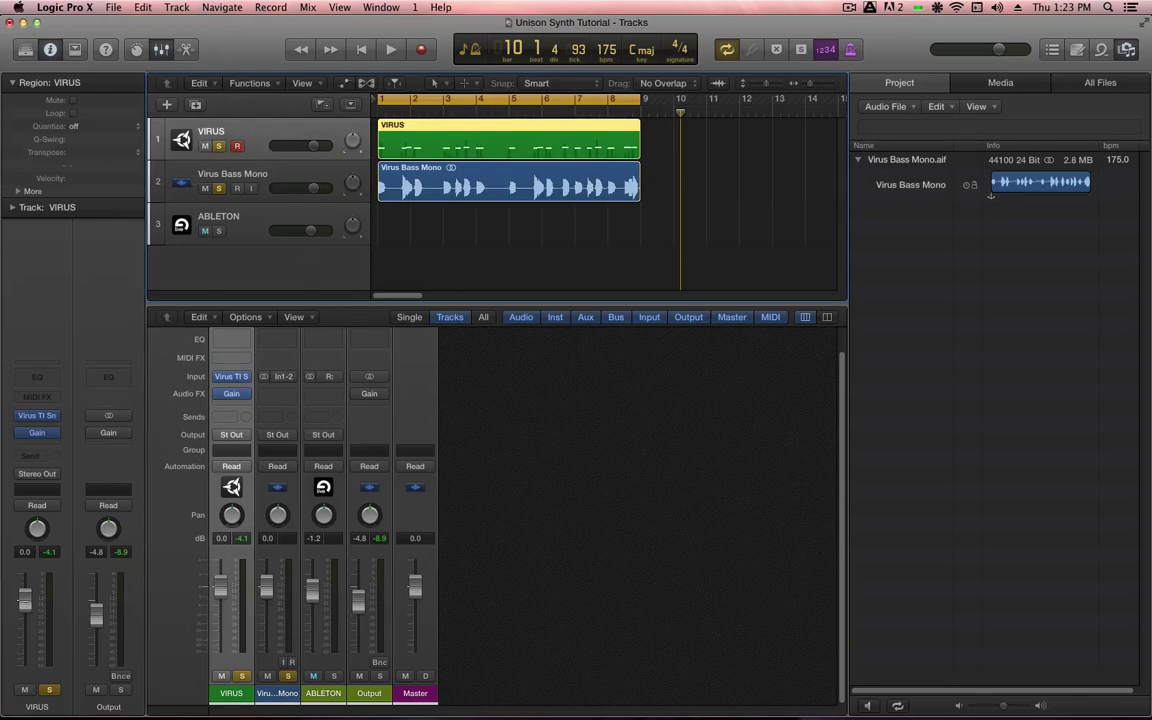
click(205, 231)
drag(25, 598, 25, 660)
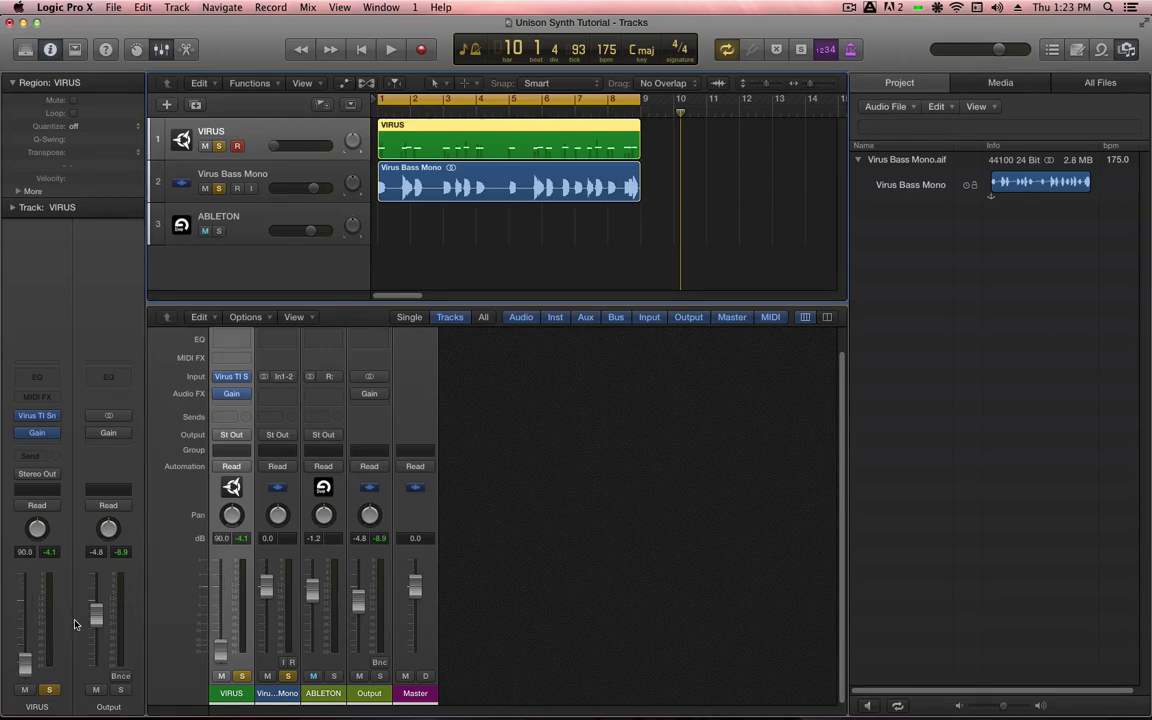
key(Return)
key(0)
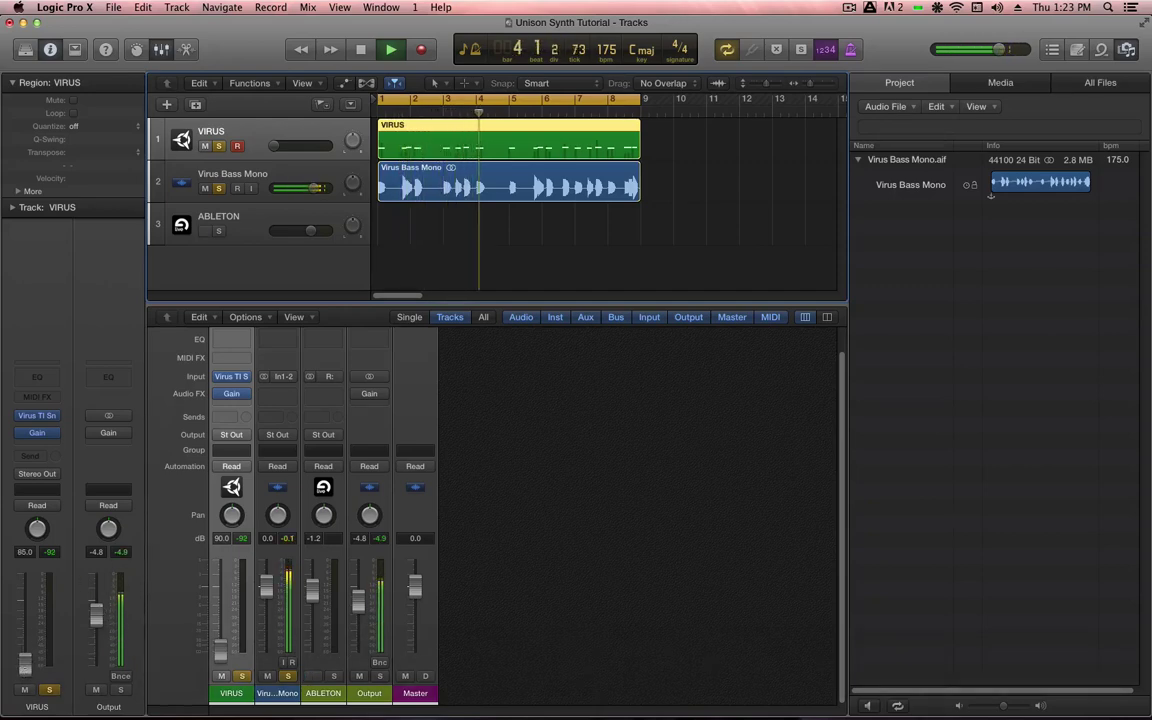
Step: Raise the VIRUS fader to -6.6 dB, solo ABLETON to compare, then stop playback
drag(26, 660, 25, 626)
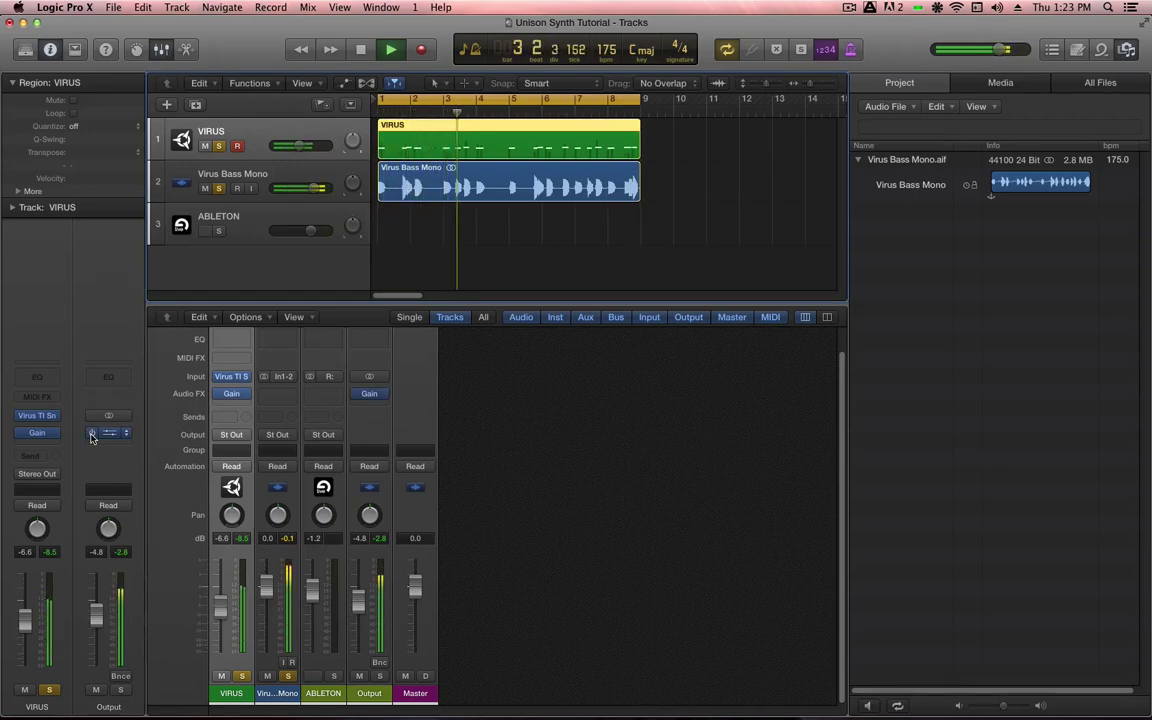
click(219, 232)
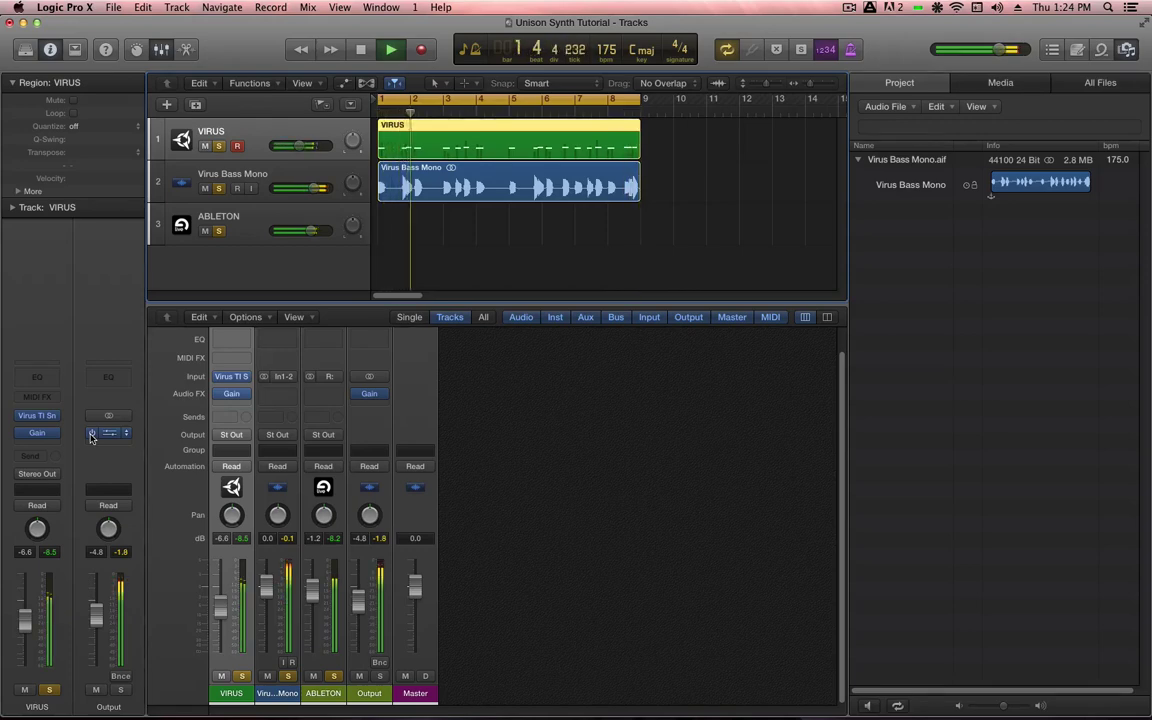
key(space)
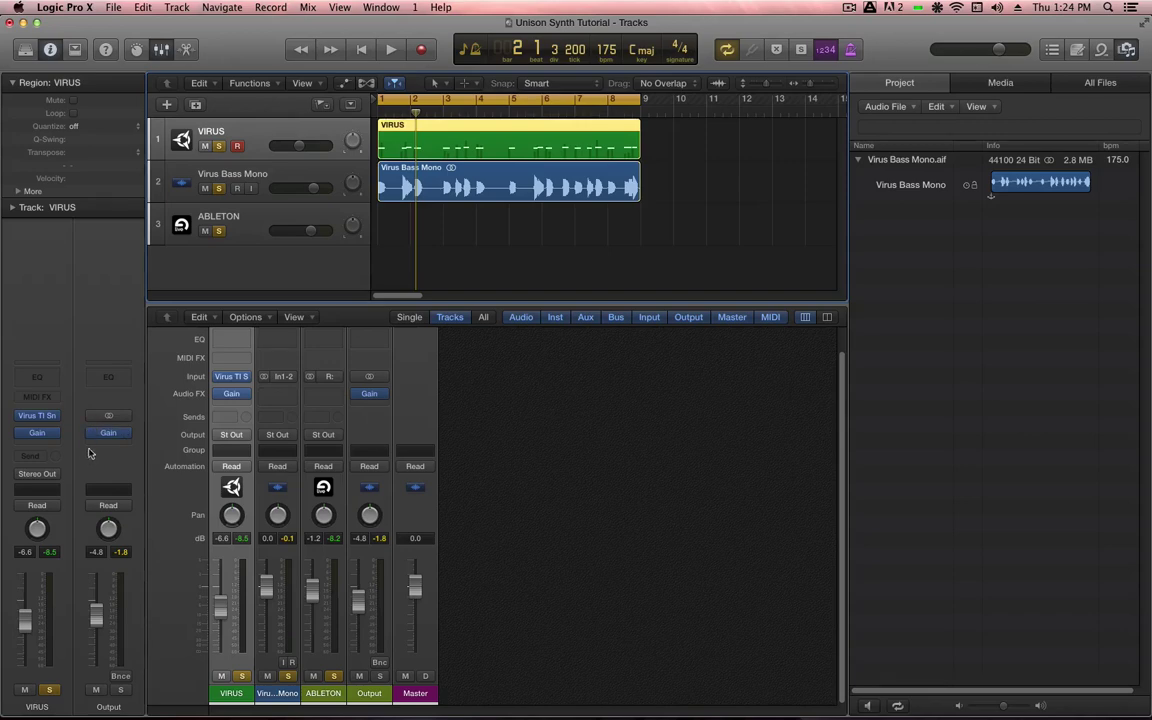
Step: Mute Virus Bass Mono, reset the VIRUS volume to 0.0 dB, and select Virus Bass Mono
click(205, 188)
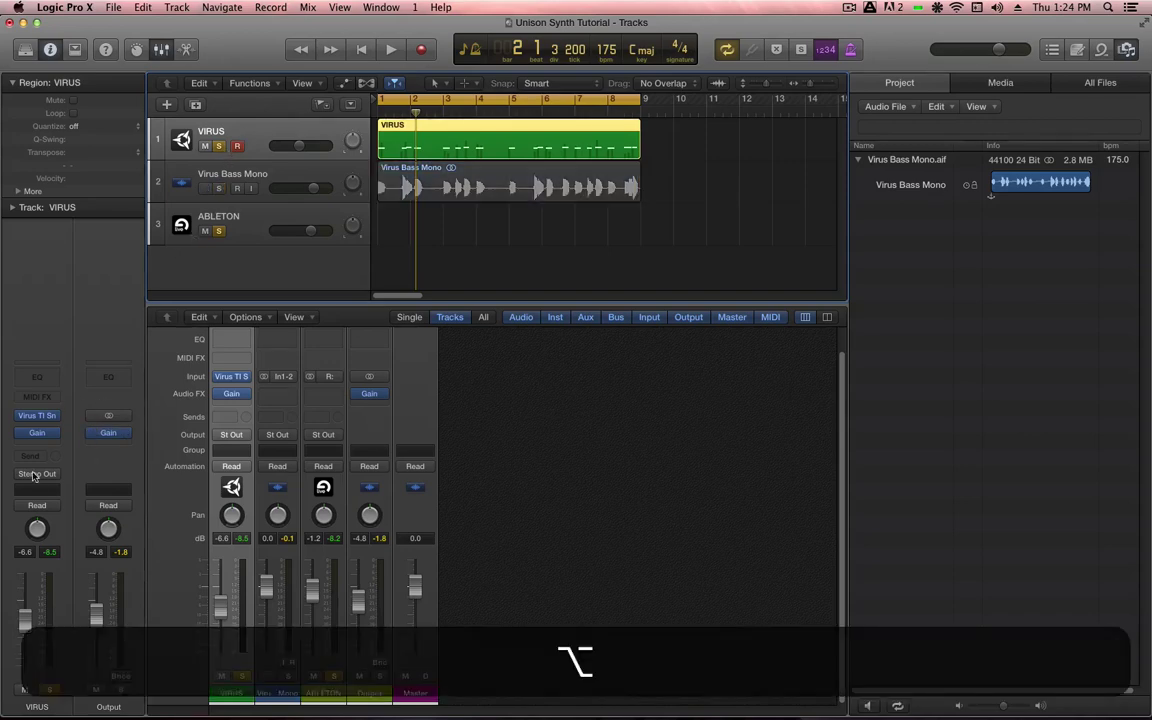
alt+click(298, 146)
click(250, 170)
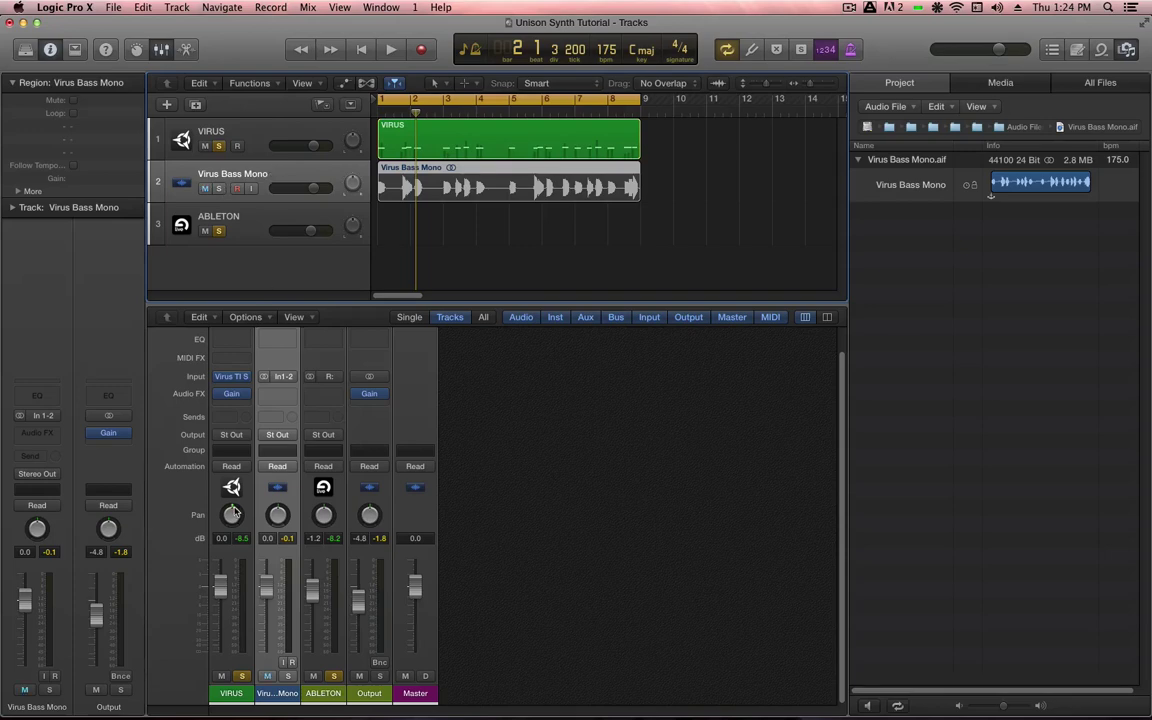
Step: Play the project while toggling Virus Bass Mono's mute, then stop and mute it
mouse_move(92, 435)
key(space)
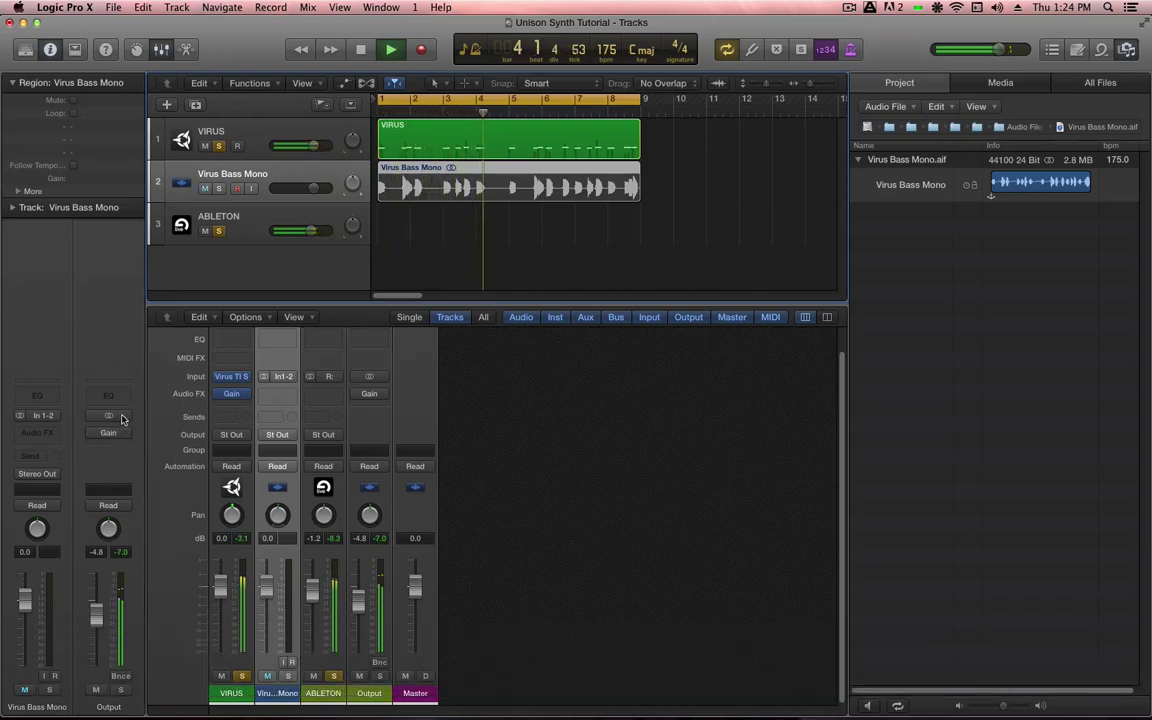
key(ctrl+m)
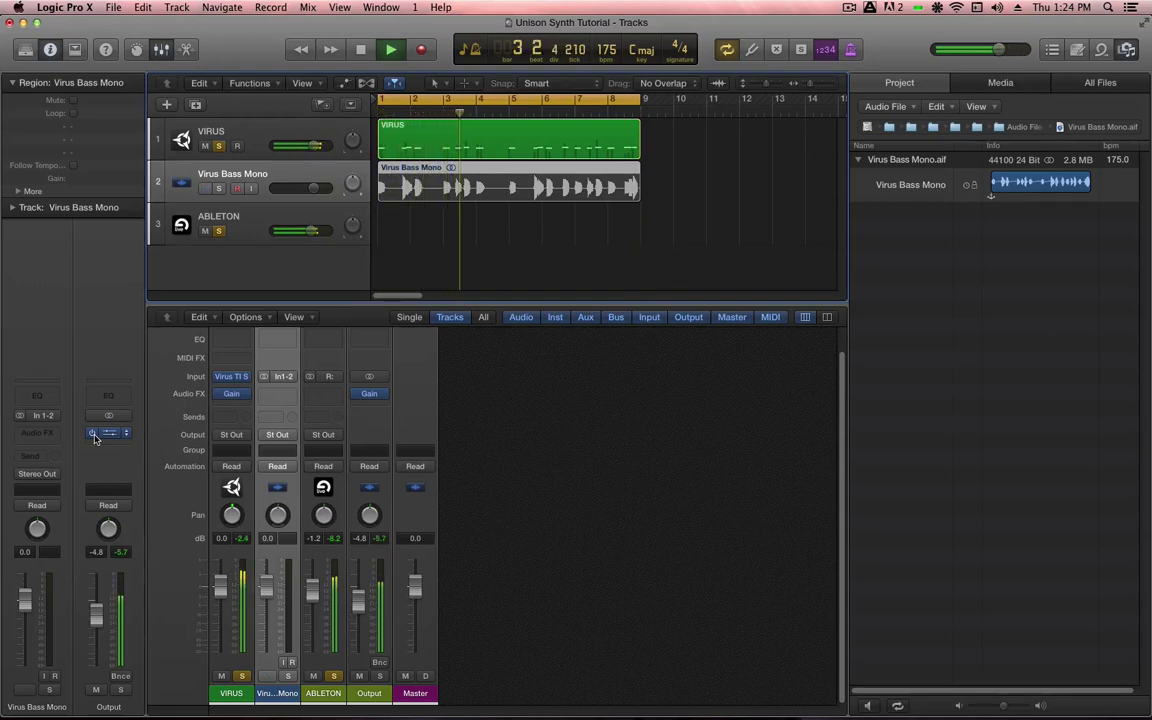
key(space)
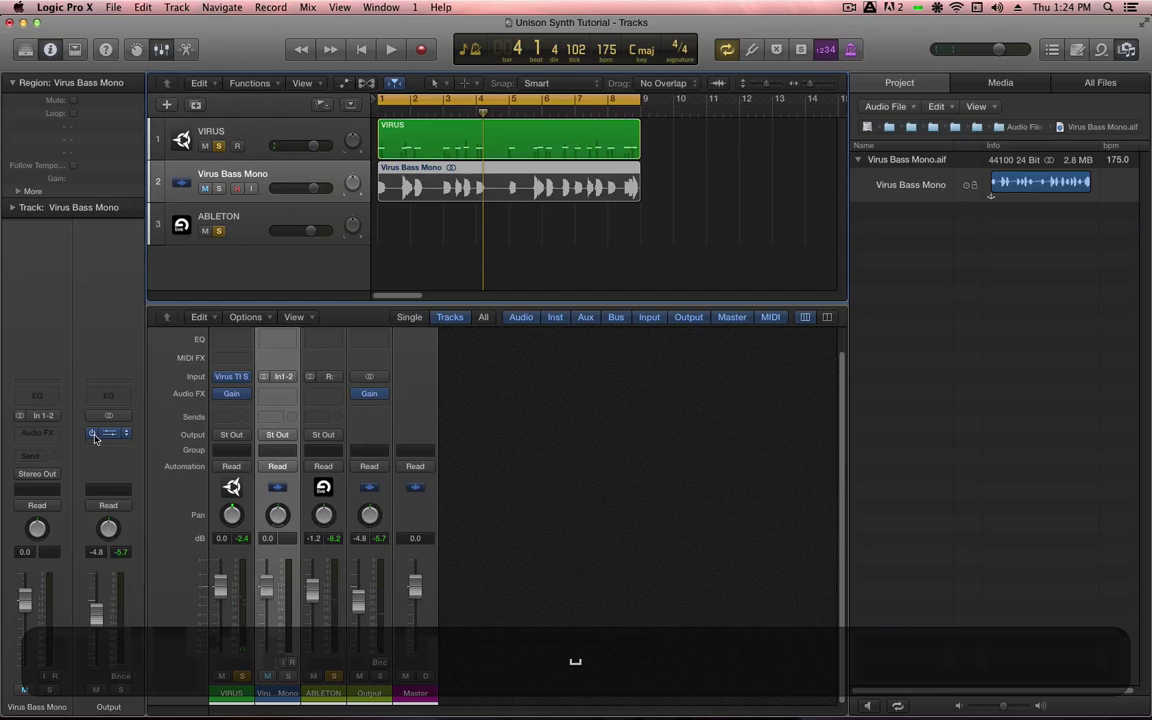
key(ctrl+m)
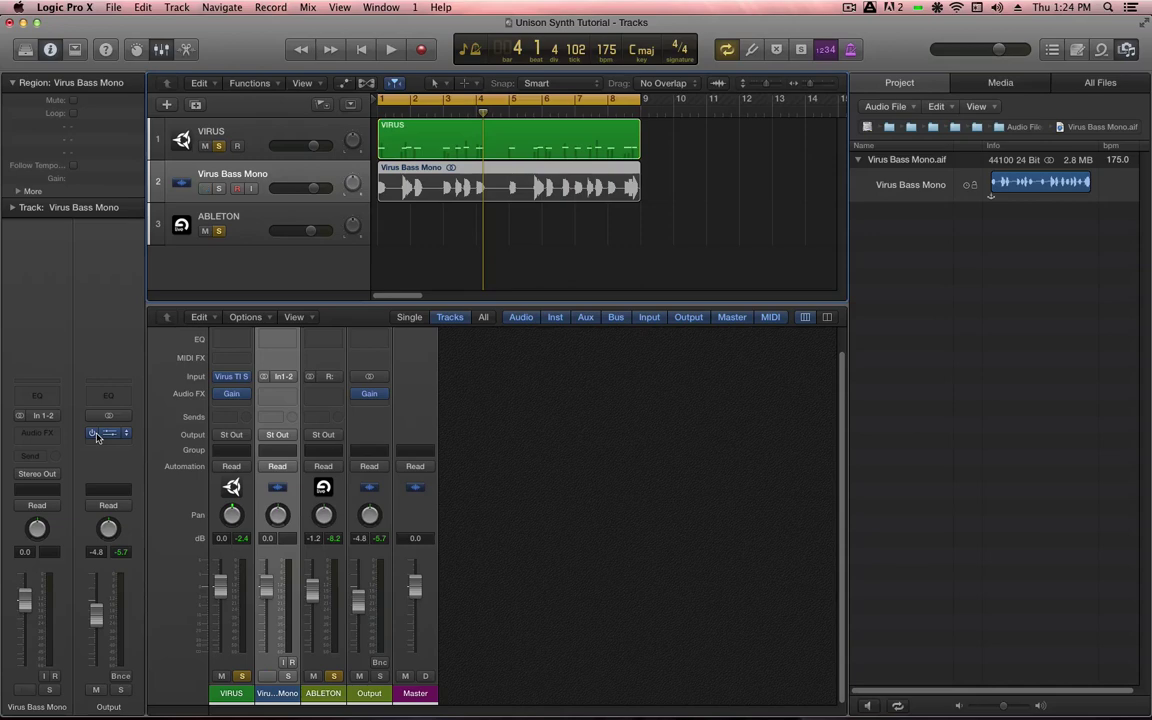
Step: Toggle Virus Bass Mono's mute on and off to compare, leaving it unmuted
key(ctrl+m)
key(ctrl+m)
key(ctrl+m)
key(ctrl+m)
key(ctrl+m)
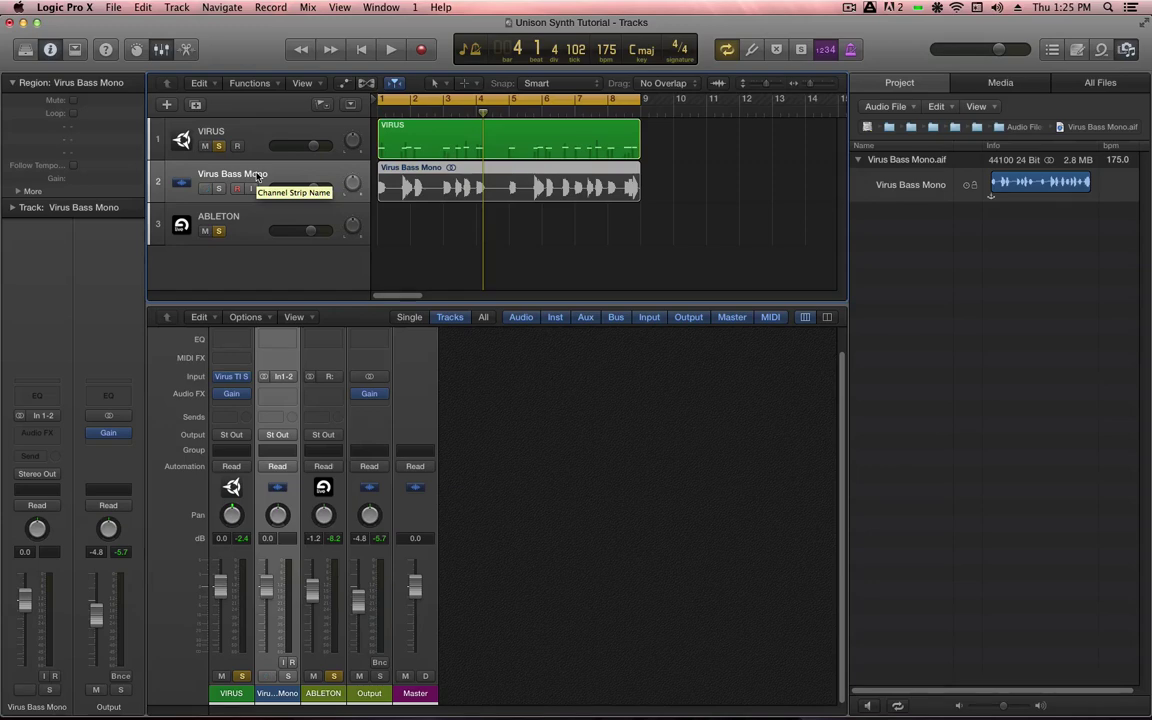
key(ctrl+m)
key(ctrl+m)
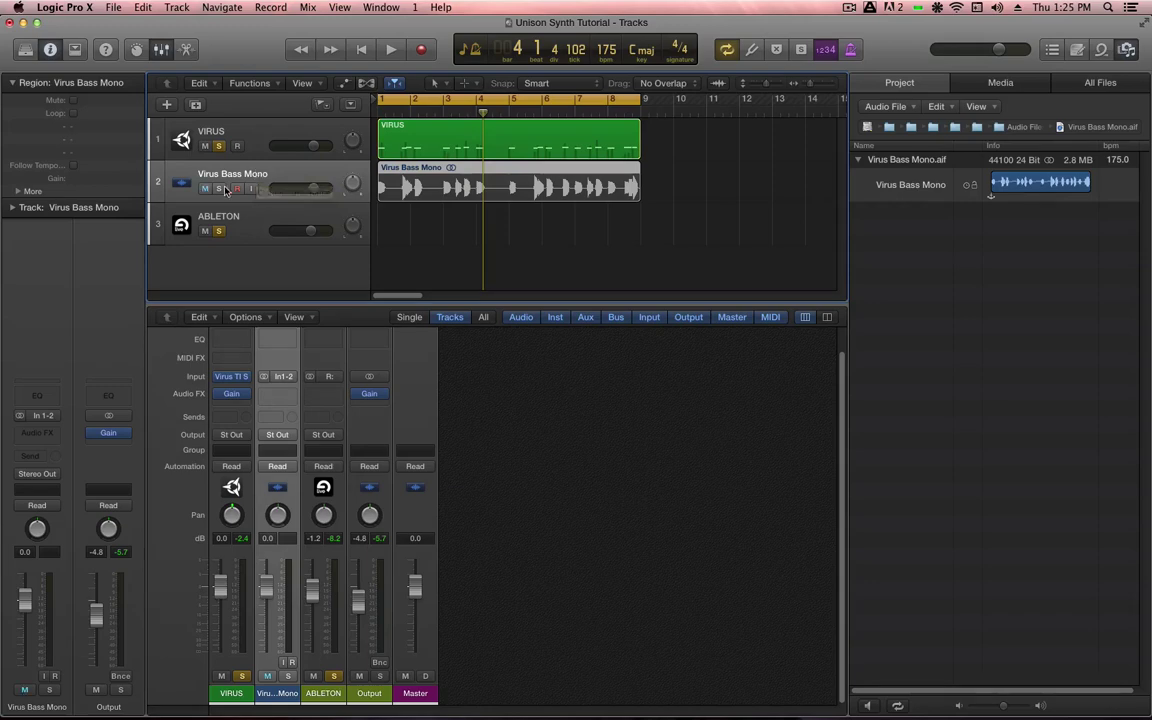
key(ctrl+m)
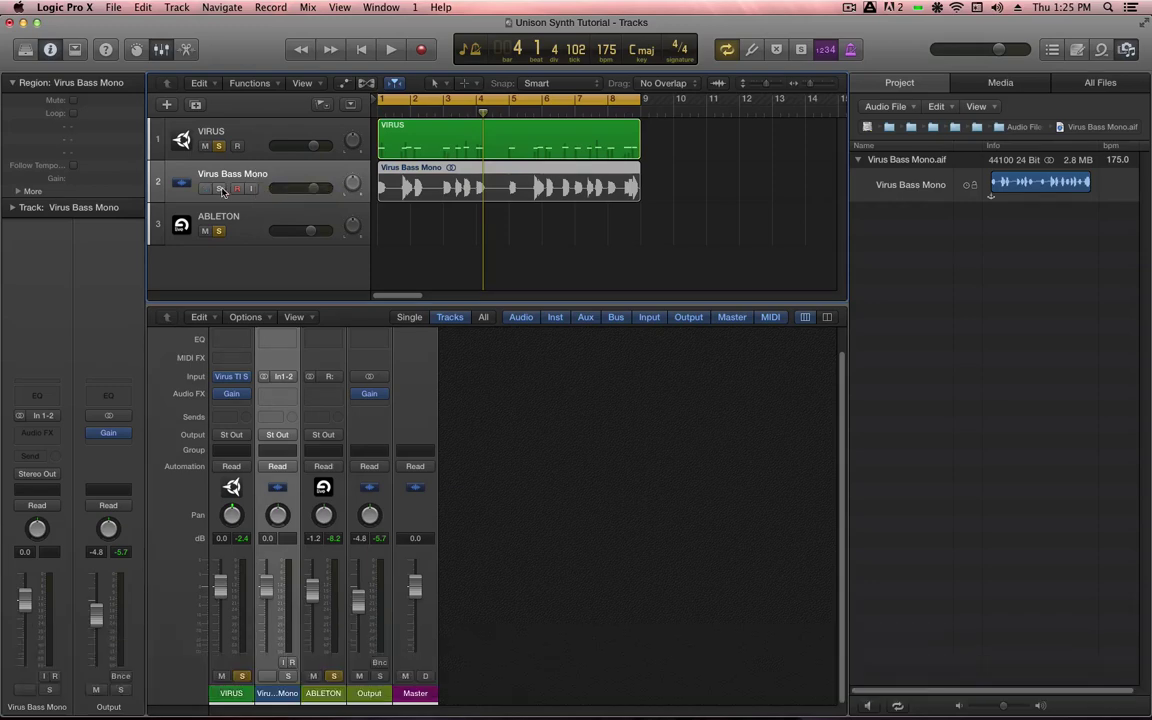